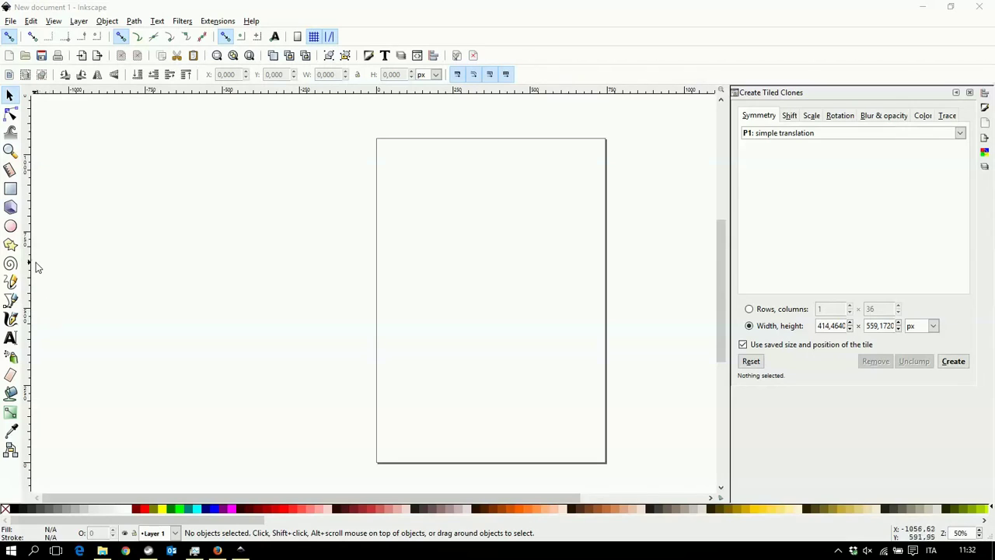
Step: Draw a black square about 250 px wide near the page's top-left and close the Tiled Clones panel
click(10, 188)
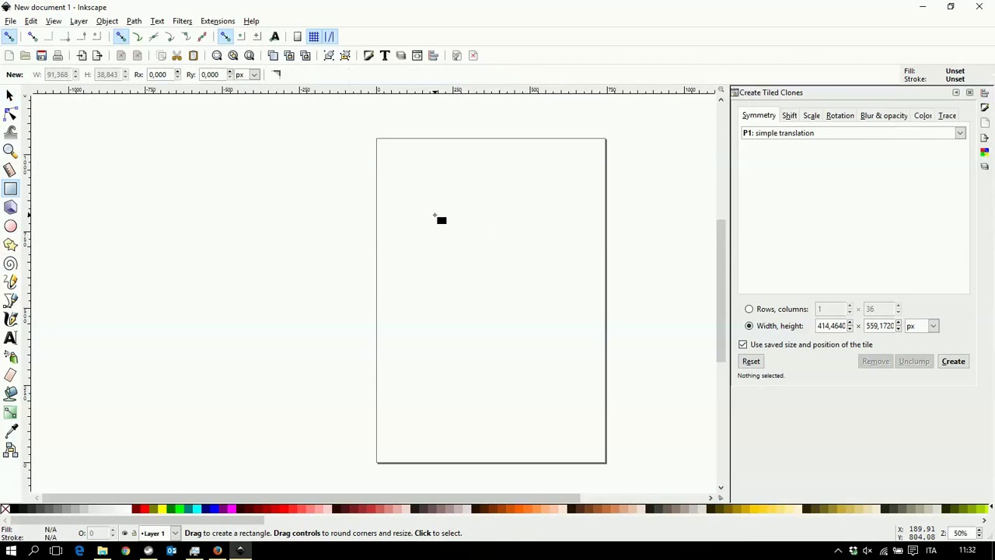
drag(435, 215, 474, 253)
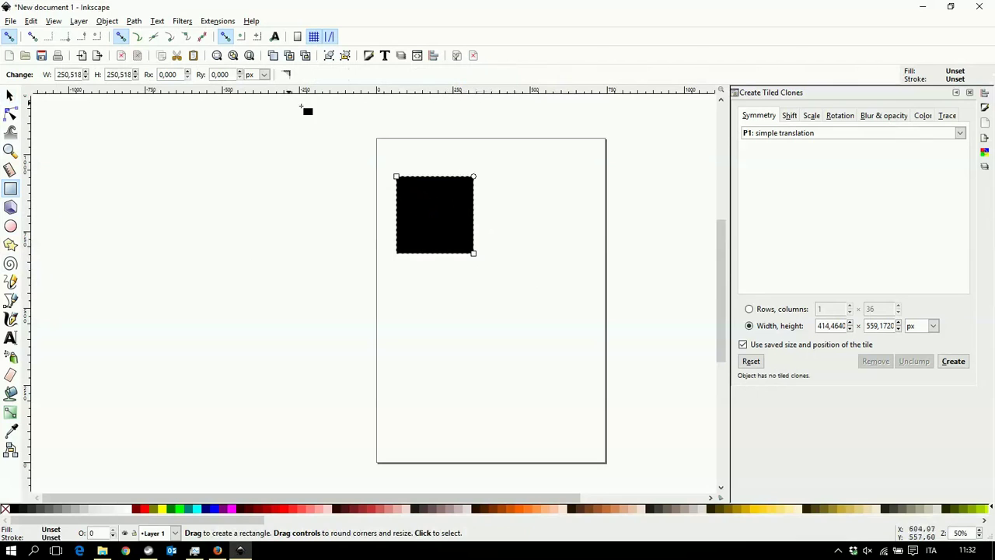
click(10, 95)
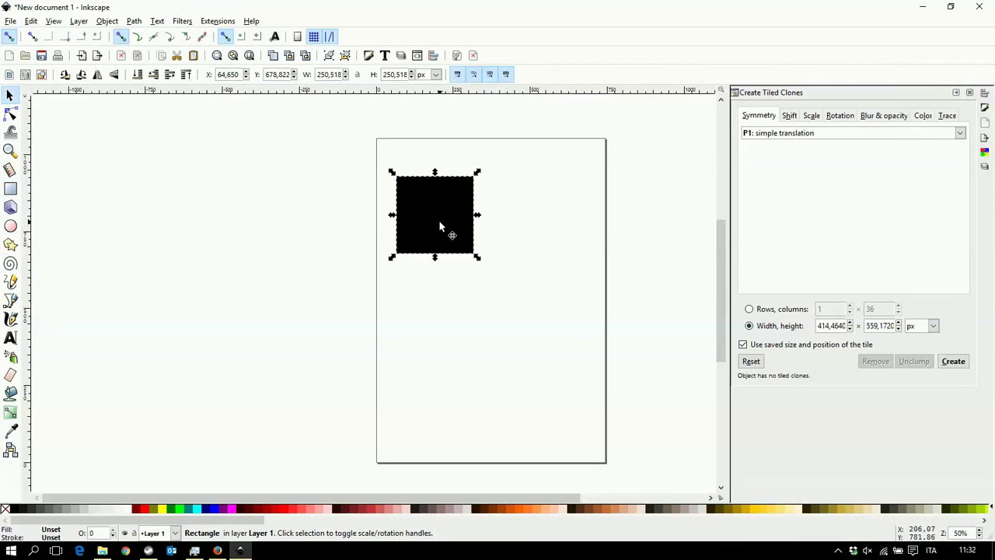
click(956, 93)
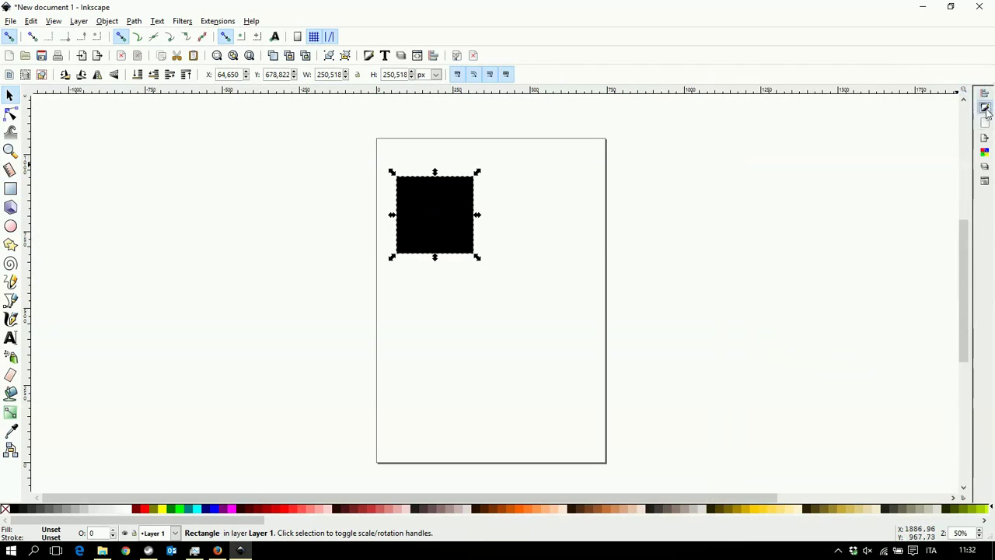
Step: Give the square a flat dark-red aa0000 fill and rotate it 45° into a diamond
click(985, 108)
click(832, 133)
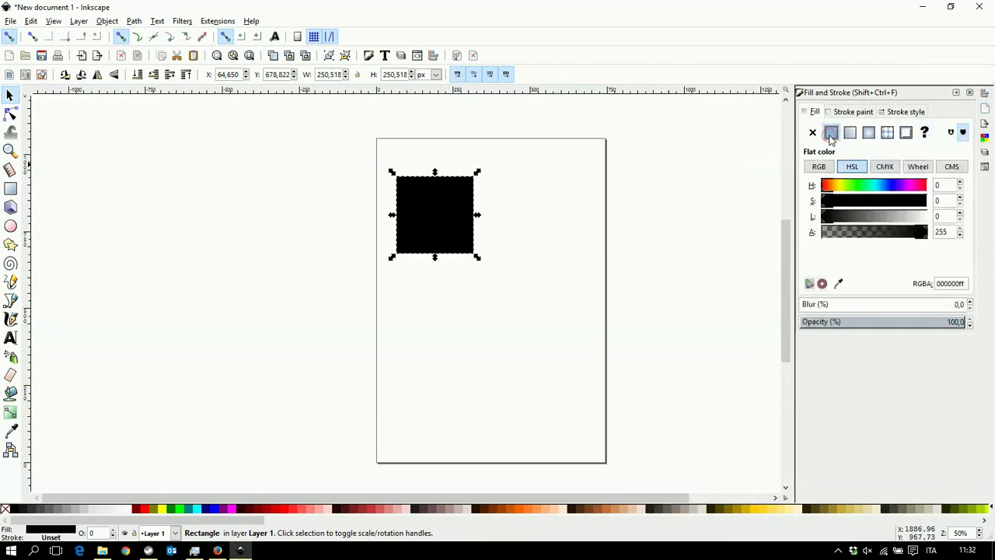
click(267, 509)
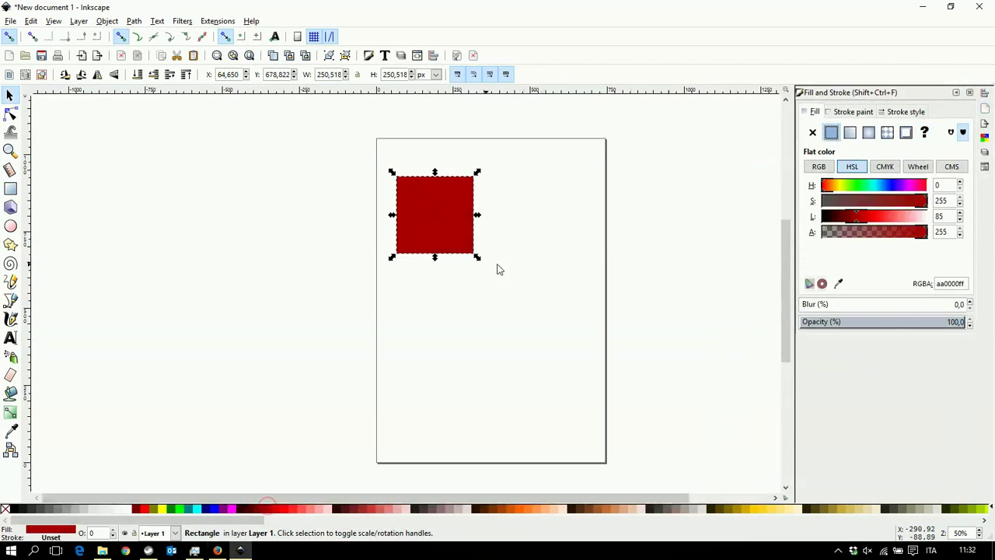
click(430, 221)
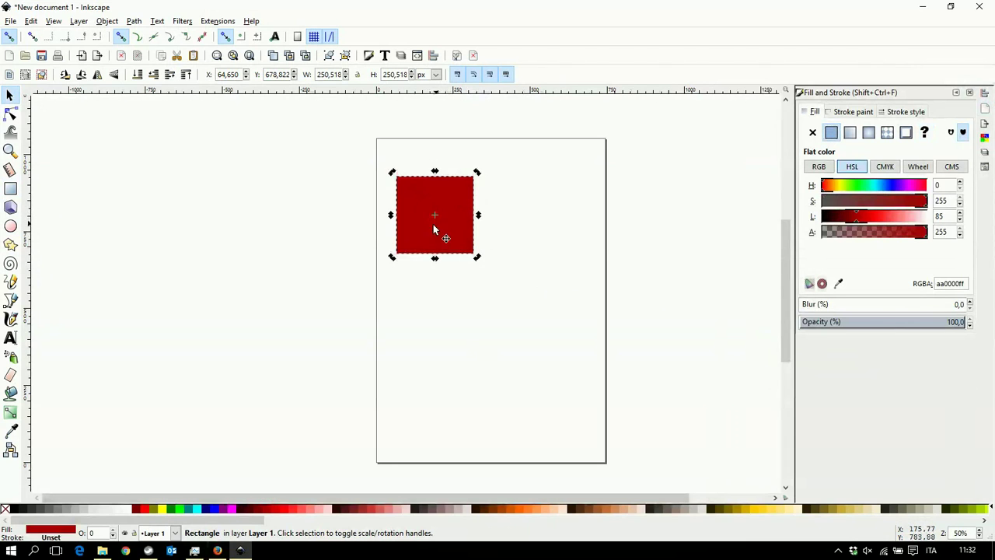
mouse_move(478, 258)
mouse_down()
mouse_move(495, 222)
mouse_move(505, 275)
mouse_up()
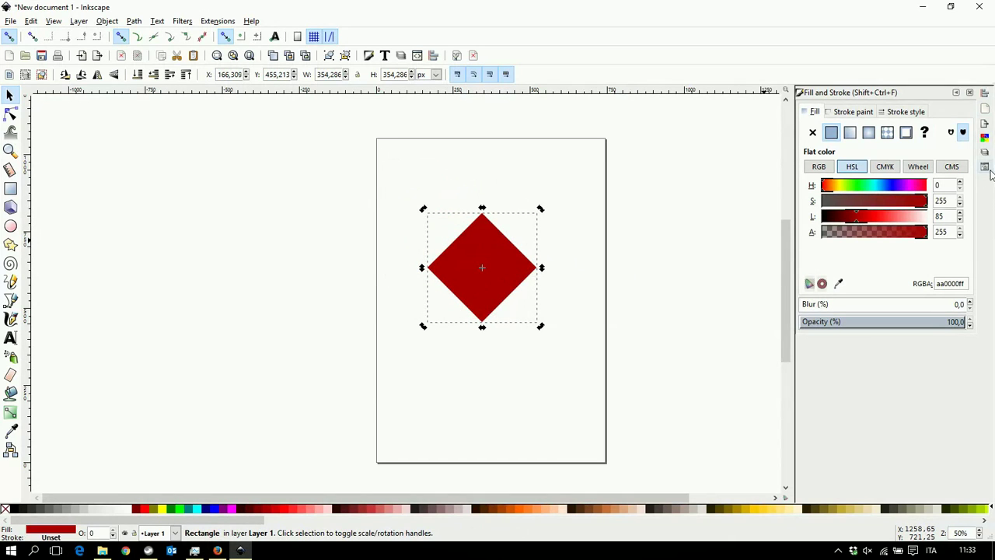
Step: Centre the red diamond on the page with Align and Distribute
click(986, 94)
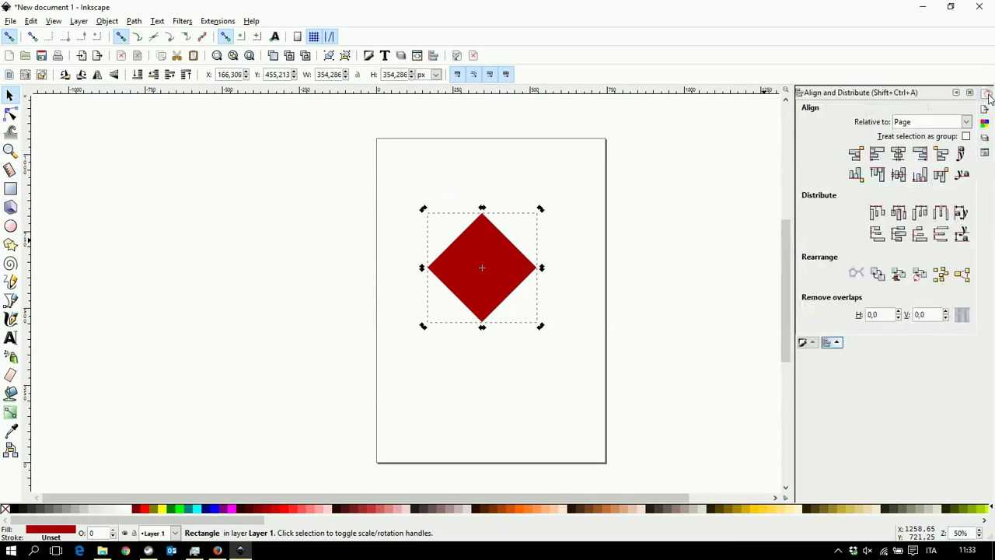
click(899, 174)
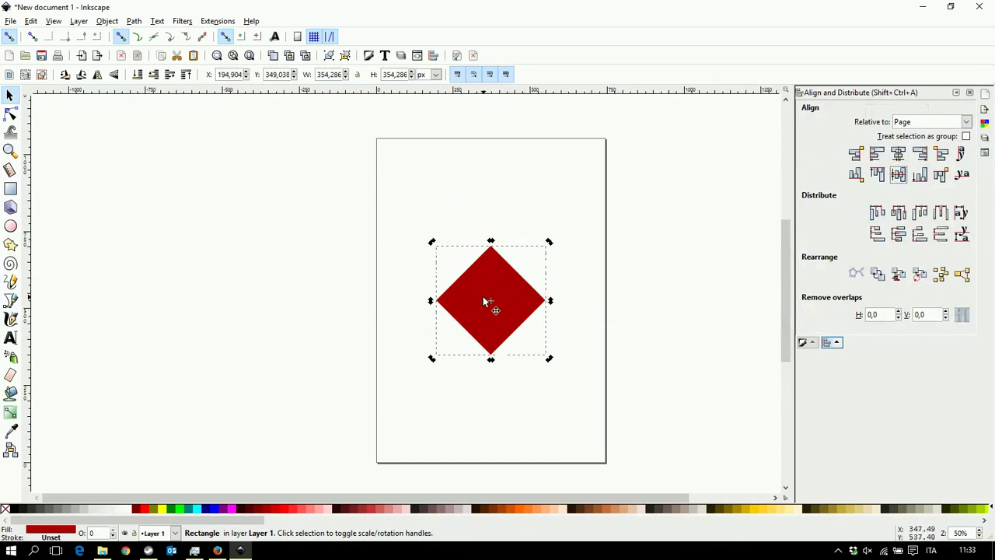
scroll(489, 297, up, 1)
scroll(489, 298, up, 1)
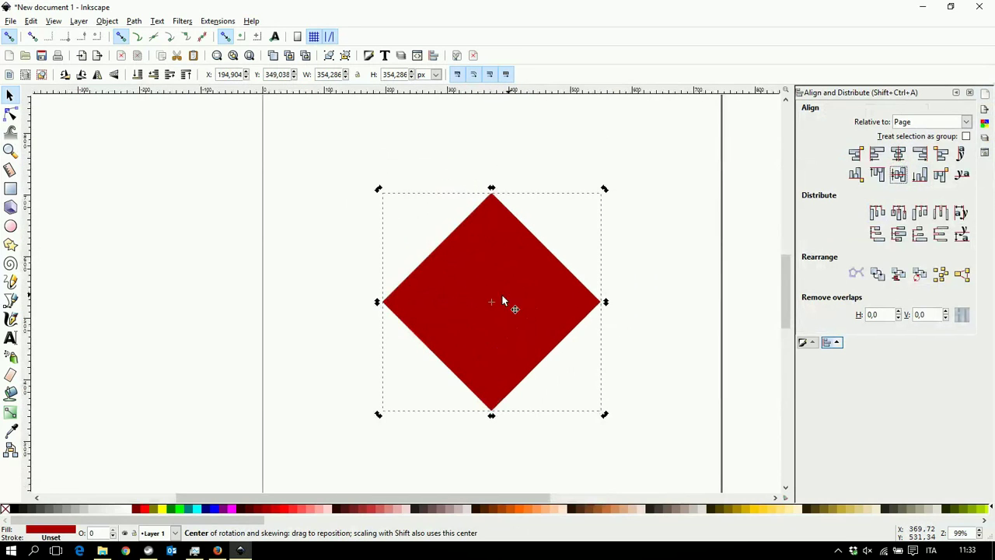
Step: Convert the diamond with Path > Object to Path and switch to the Node tool to edit its corners
click(134, 22)
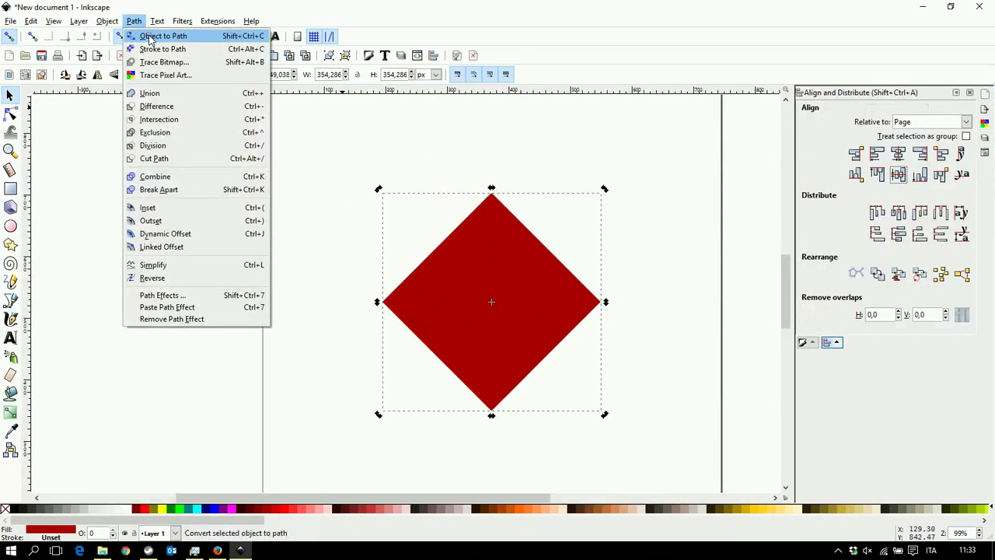
click(151, 36)
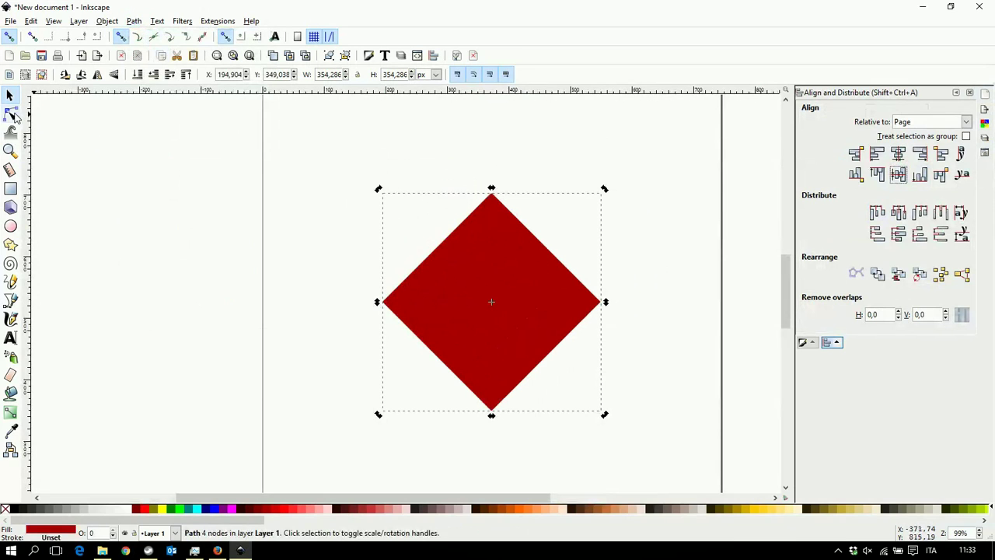
click(12, 114)
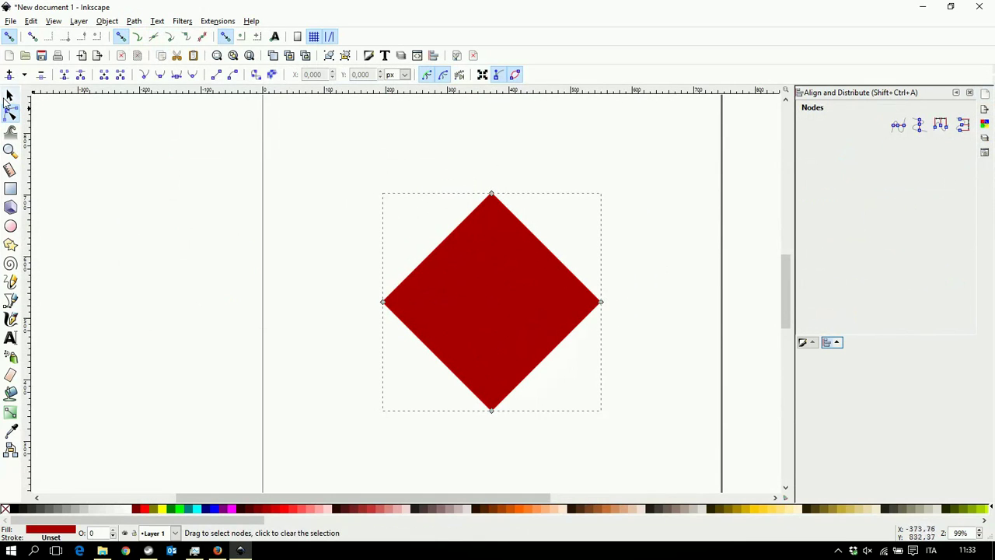
click(10, 96)
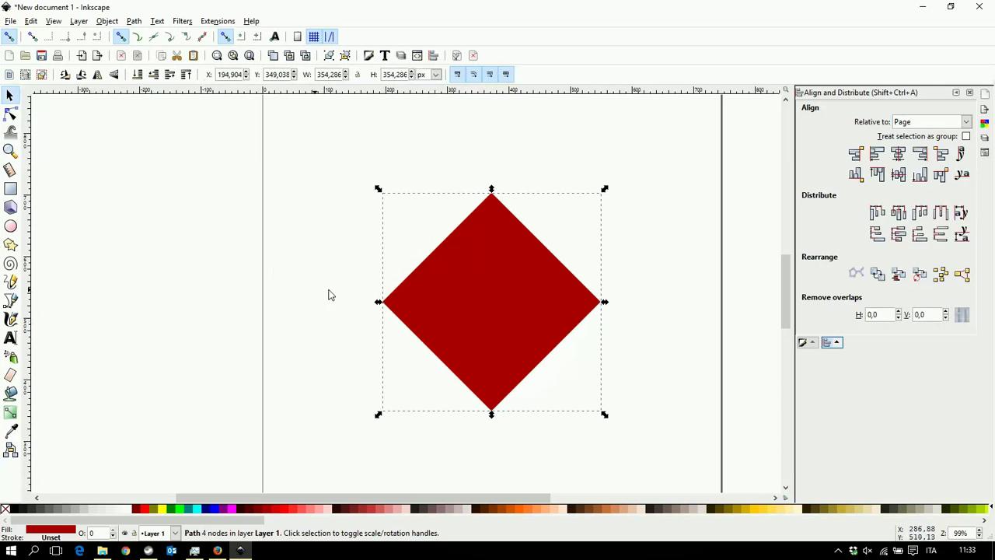
click(11, 113)
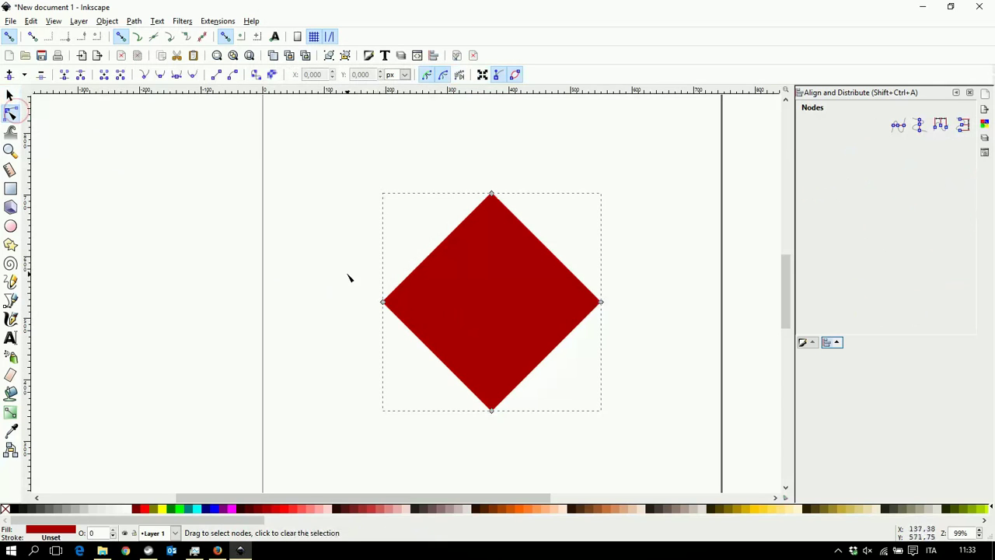
Step: Select the diamond's left and right nodes and push them outward to the page edges
drag(347, 273, 634, 338)
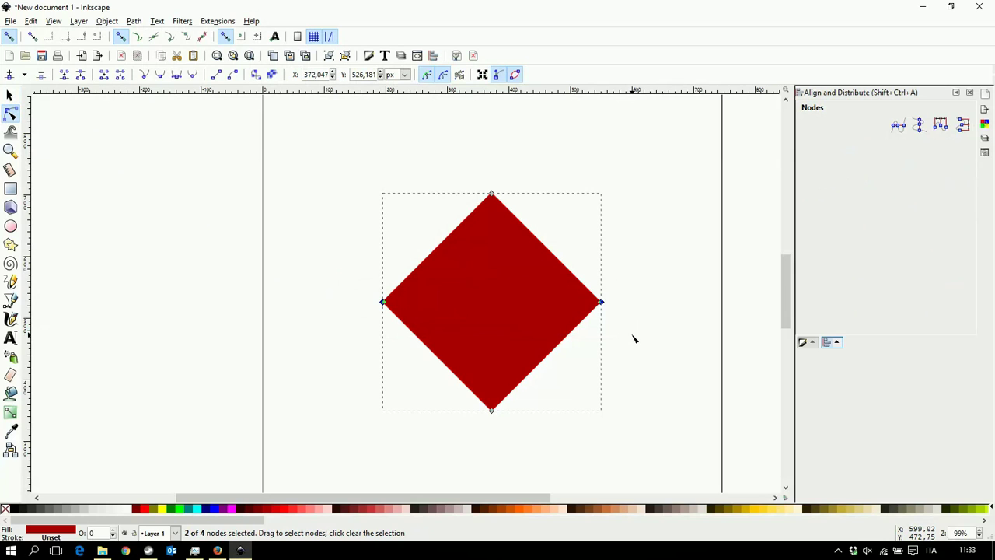
key(comma)
key(comma)
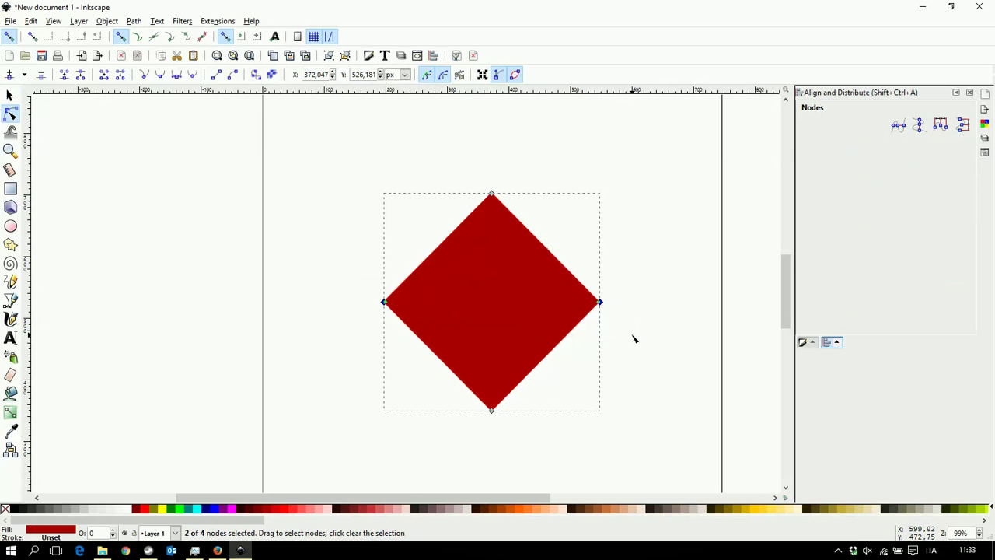
key(comma)
key(comma)
key(comma)
key(comma)
key(comma)
key(comma)
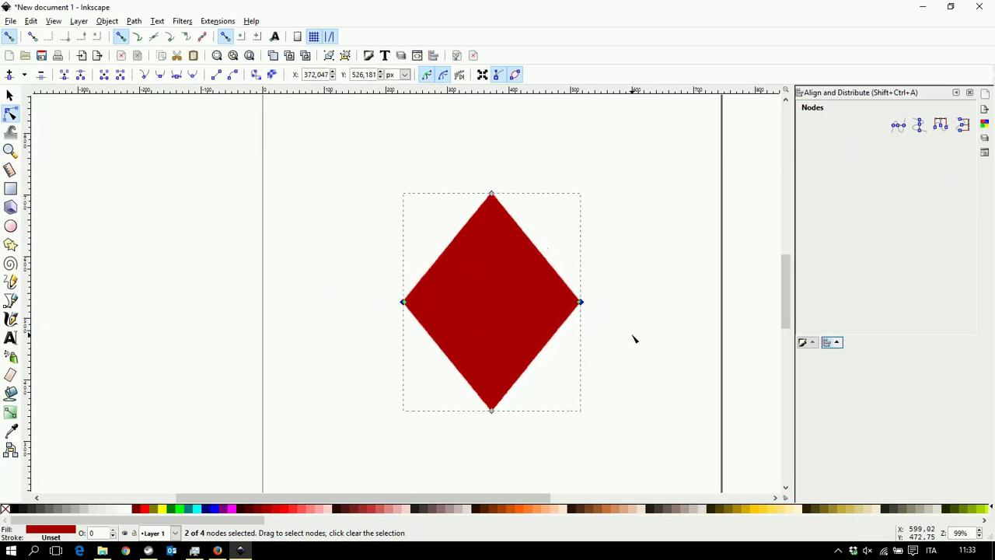
key(comma)
key(comma)
key(comma)
key(comma)
key(comma)
key(comma)
key(comma)
key(comma)
key(comma)
key(comma)
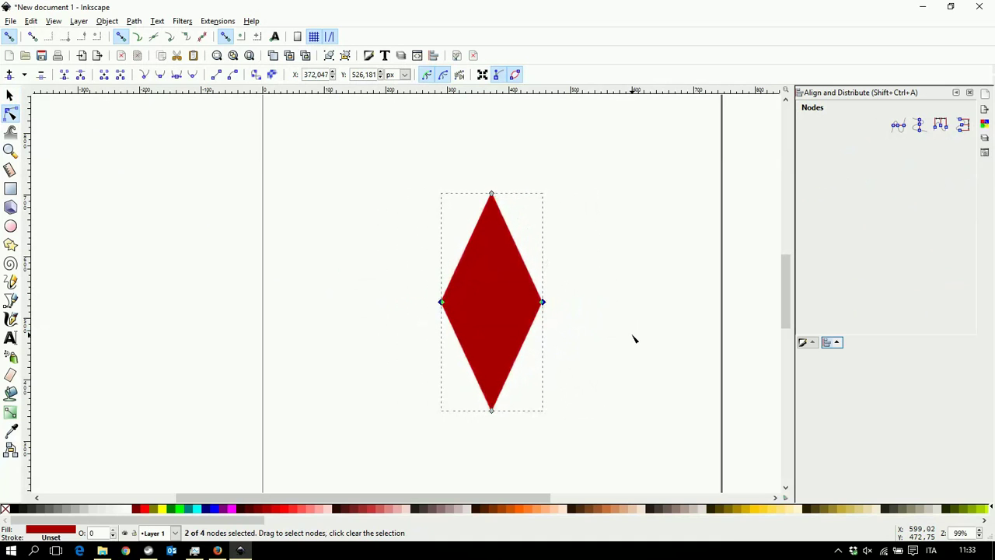
key(period)
key(period)
key(period)
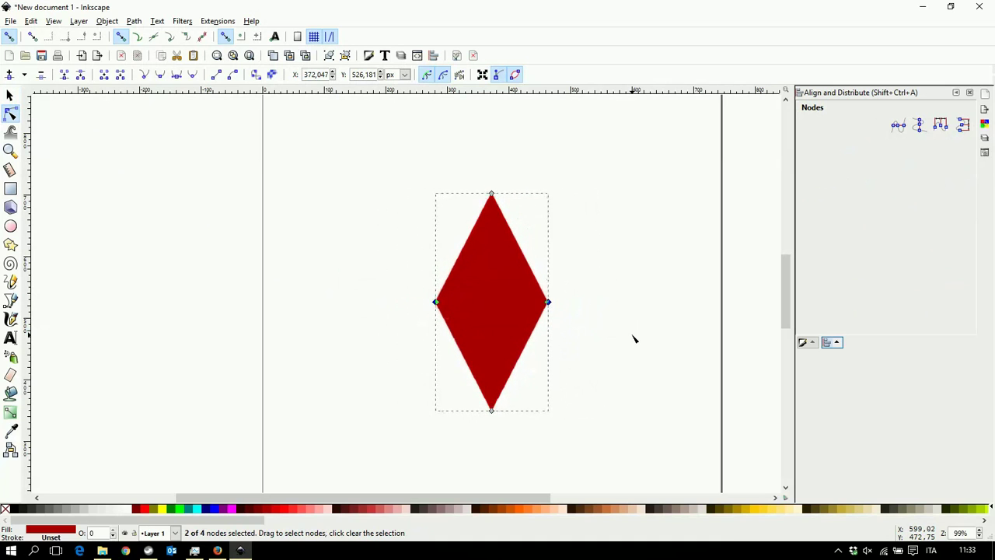
key(period)
key(period)
key(period)
key(period)
key(period)
key(period)
key(period)
key(period)
key(period)
key(period)
key(period)
key(period)
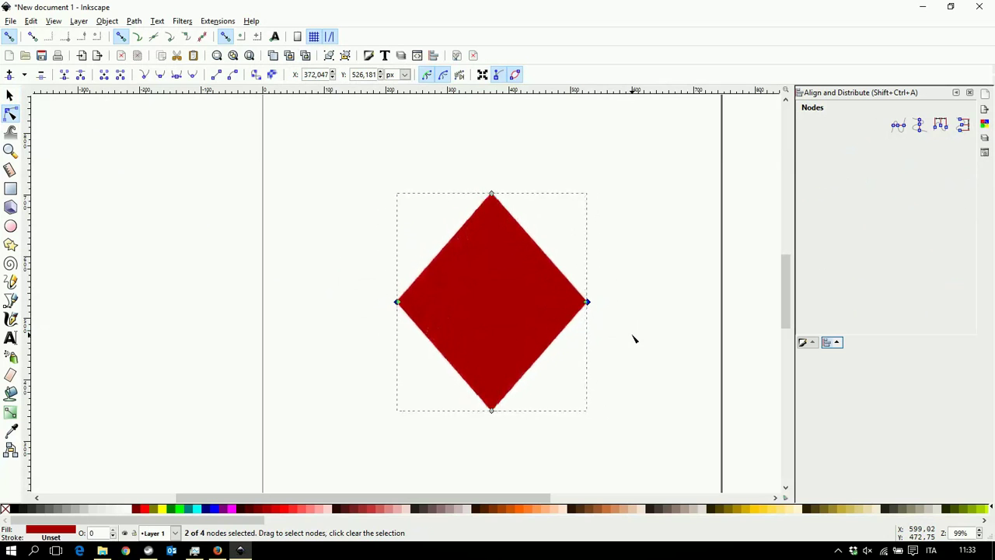
key(period)
key(period)
key(period)
key(period)
key(period)
key(period)
key(period)
key(period)
key(period)
key(period)
key(period)
key(period)
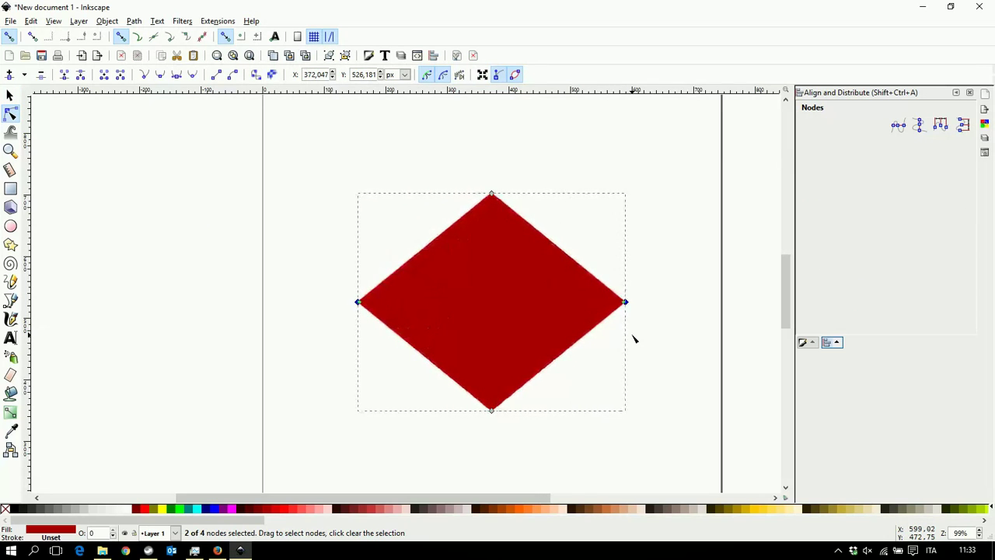
key(period)
key(period)
key(period)
key(period)
key(period)
key(period)
key(period)
key(period)
key(period)
key(period)
key(period)
key(period)
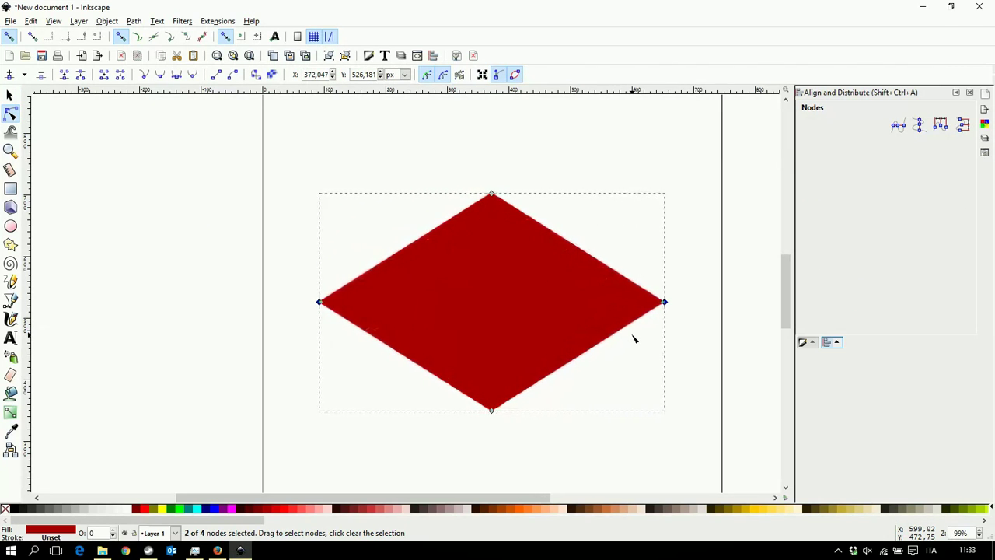
key(period)
key(period)
key(period)
key(period)
key(period)
key(period)
key(period)
key(period)
key(period)
key(period)
key(period)
key(period)
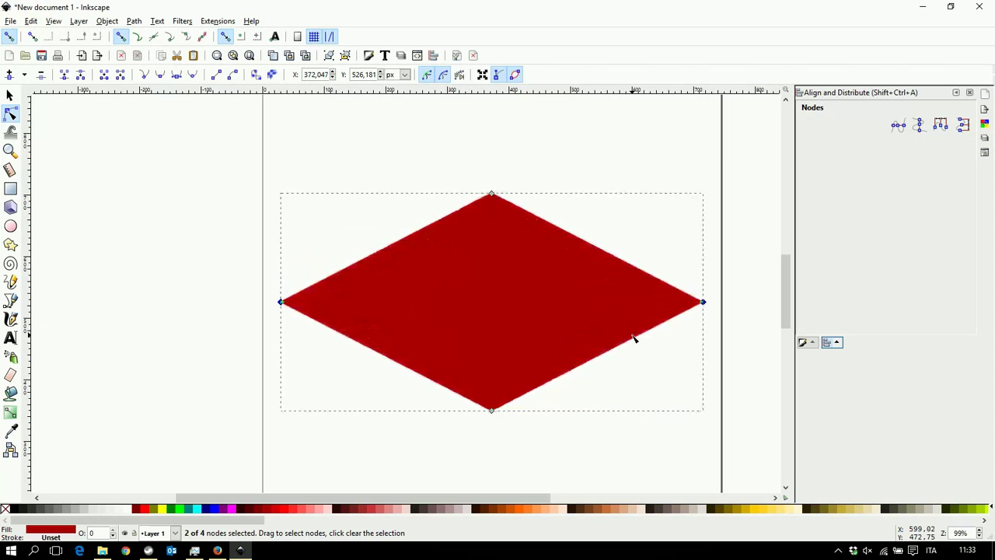
key(period)
key(period)
key(period)
key(period)
key(period)
key(period)
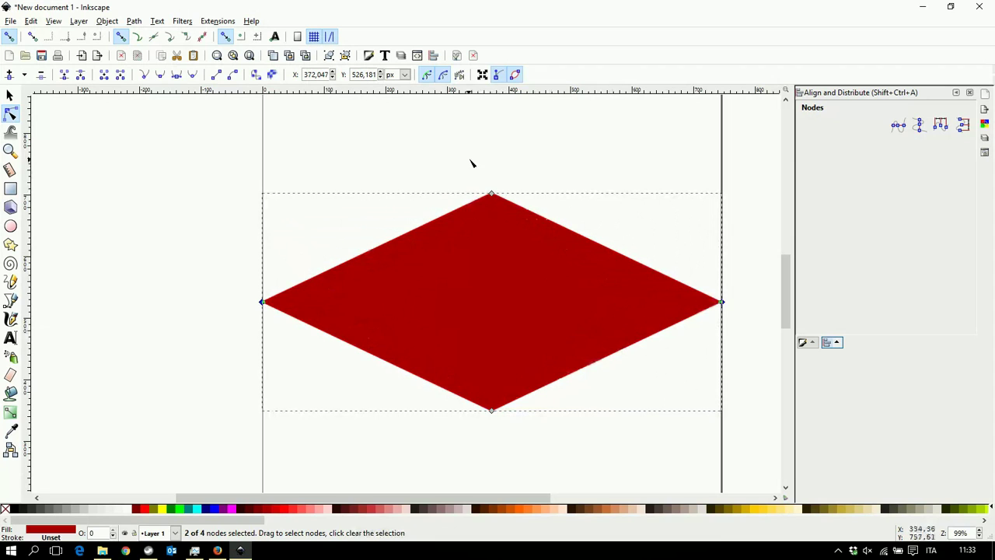
Step: Select the top and bottom nodes and pull them inward to flatten the diamond
drag(457, 168, 543, 472)
key(period)
key(period)
key(period)
key(period)
key(period)
key(period)
key(period)
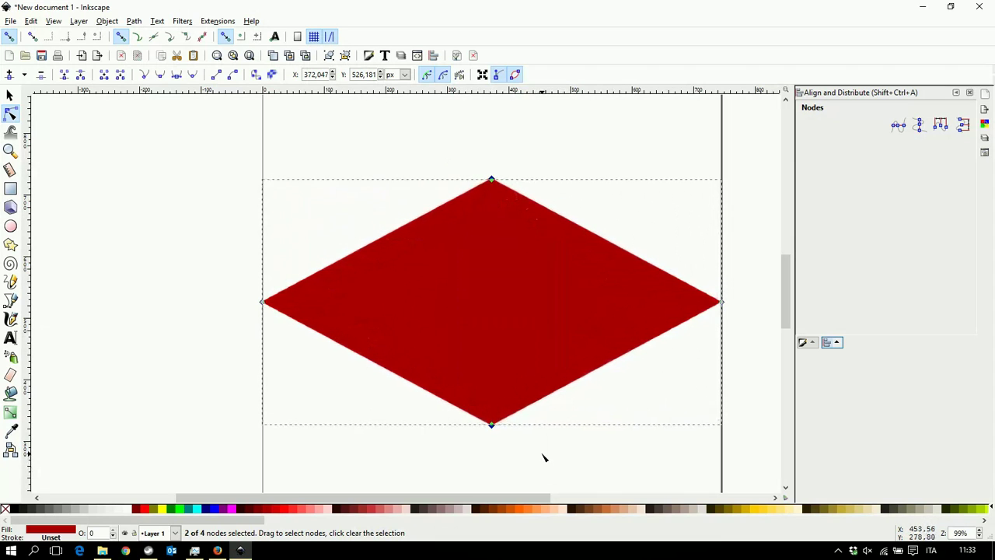
key(period)
key(period)
key(period)
key(period)
key(period)
key(period)
key(period)
key(period)
key(period)
key(comma)
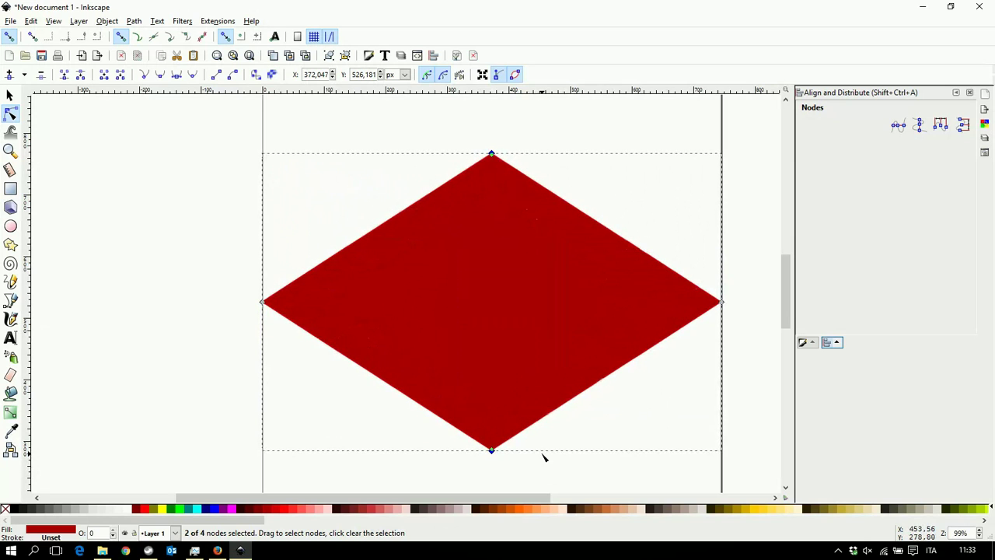
key(comma)
key(comma)
key(comma)
key(comma)
key(comma)
key(comma)
key(comma)
key(comma)
key(comma)
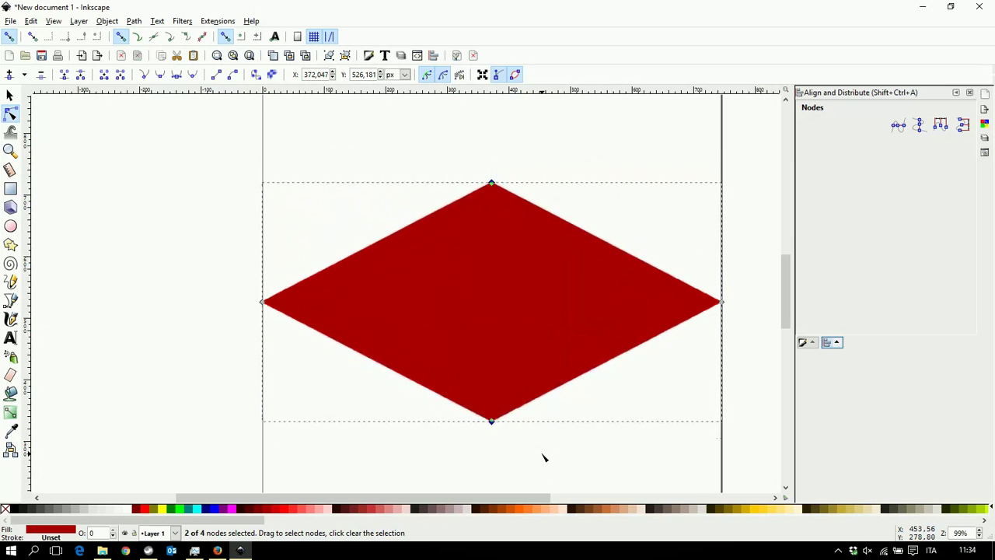
key(comma)
key(comma)
key(comma)
key(comma)
key(comma)
key(comma)
key(comma)
key(comma)
key(comma)
key(comma)
key(comma)
key(comma)
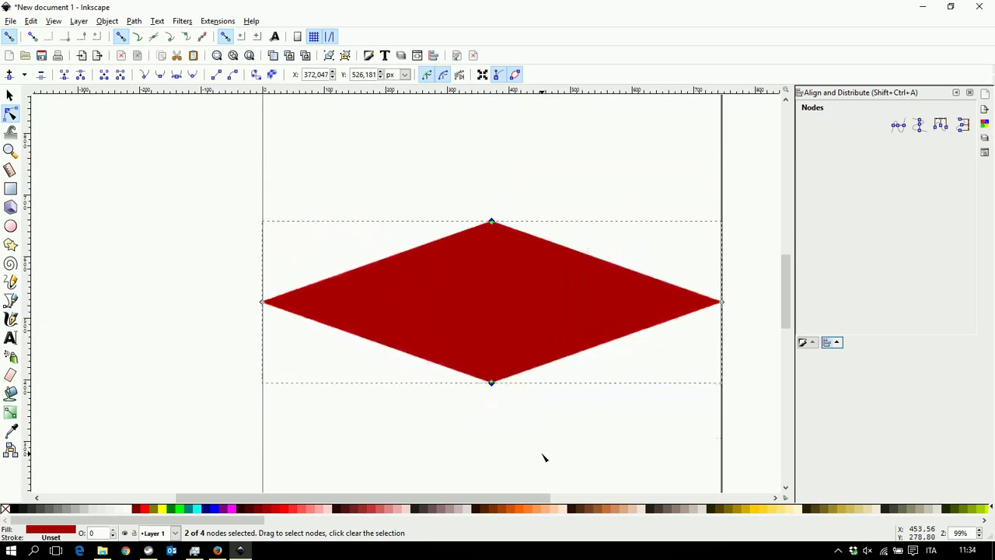
key(comma)
key(comma)
key(comma)
Step: Select all four nodes and fine-tune the rhombus to slightly narrower than the page
mouse_move(195, 167)
mouse_down()
mouse_move(309, 276)
mouse_move(706, 440)
mouse_move(760, 450)
mouse_up()
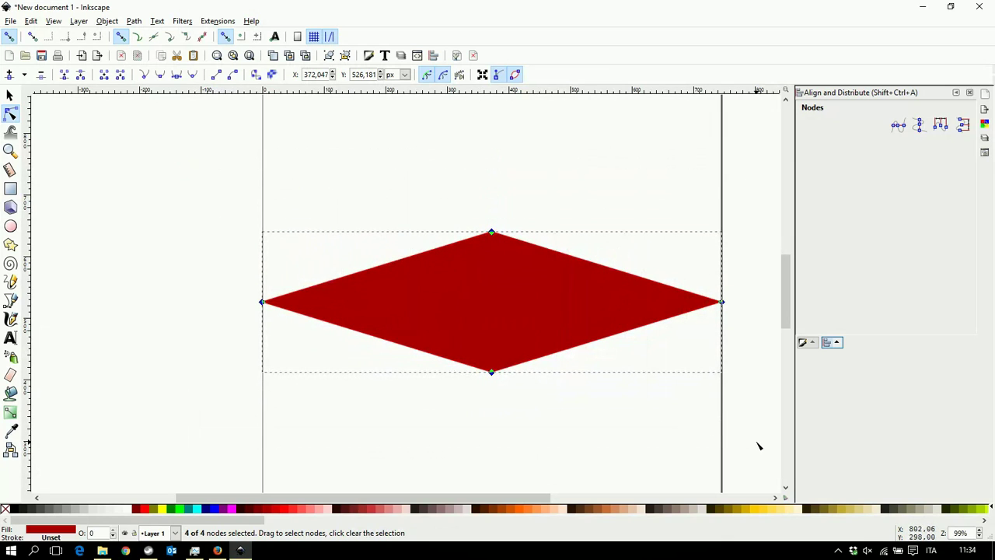
key(comma)
key(comma)
key(comma)
key(comma)
key(comma)
key(comma)
key(comma)
key(comma)
key(comma)
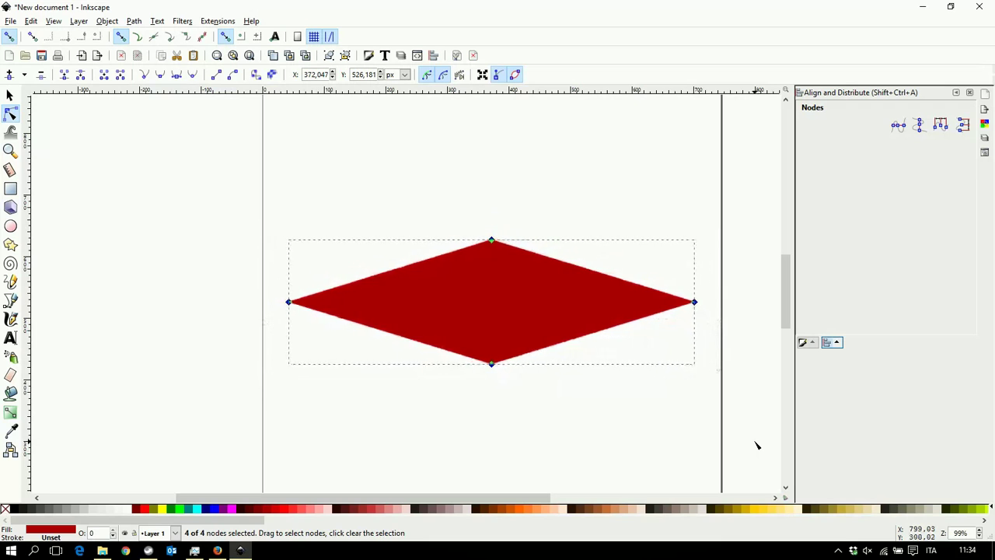
key(comma)
key(comma)
key(comma)
key(comma)
key(comma)
key(comma)
key(comma)
key(comma)
key(comma)
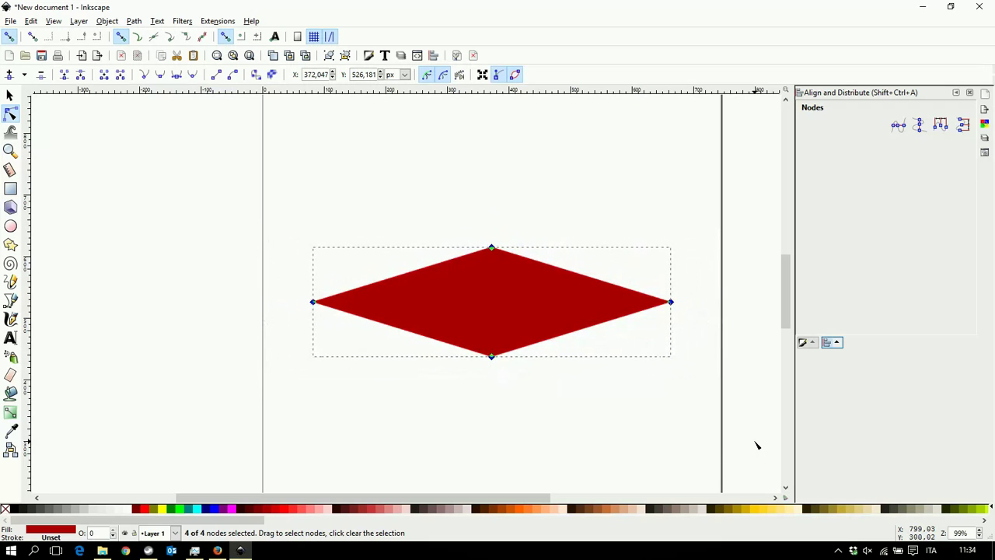
key(period)
key(period)
key(period)
key(period)
key(period)
key(period)
key(period)
key(period)
key(period)
key(period)
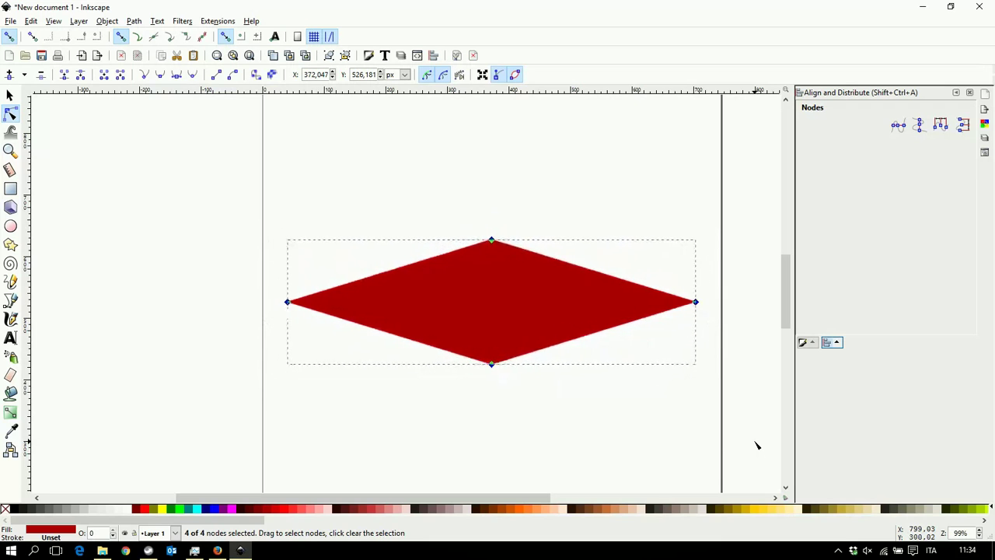
key(period)
key(period)
key(period)
Step: Select the left and top nodes and spread them apart, making the rhombus lopsided
click(224, 194)
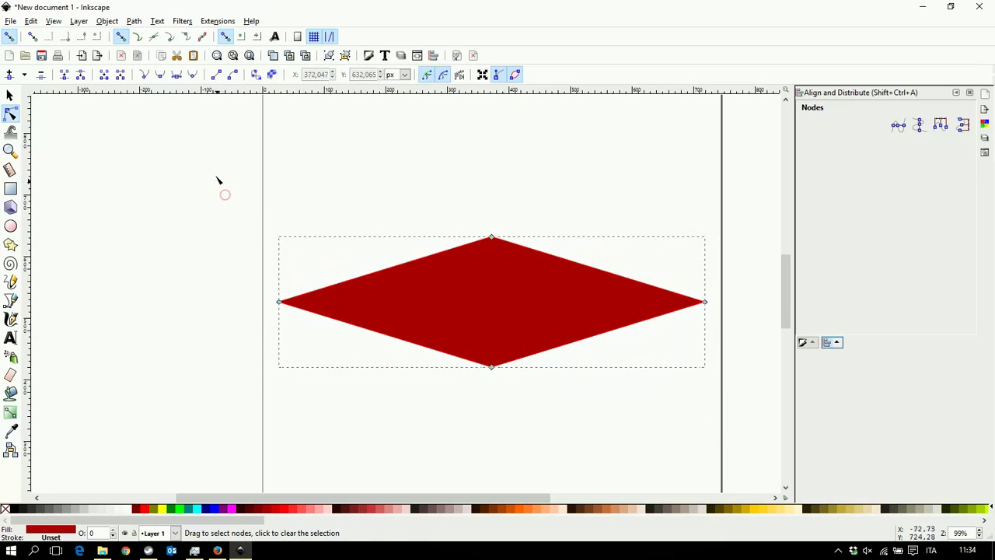
drag(218, 180, 534, 333)
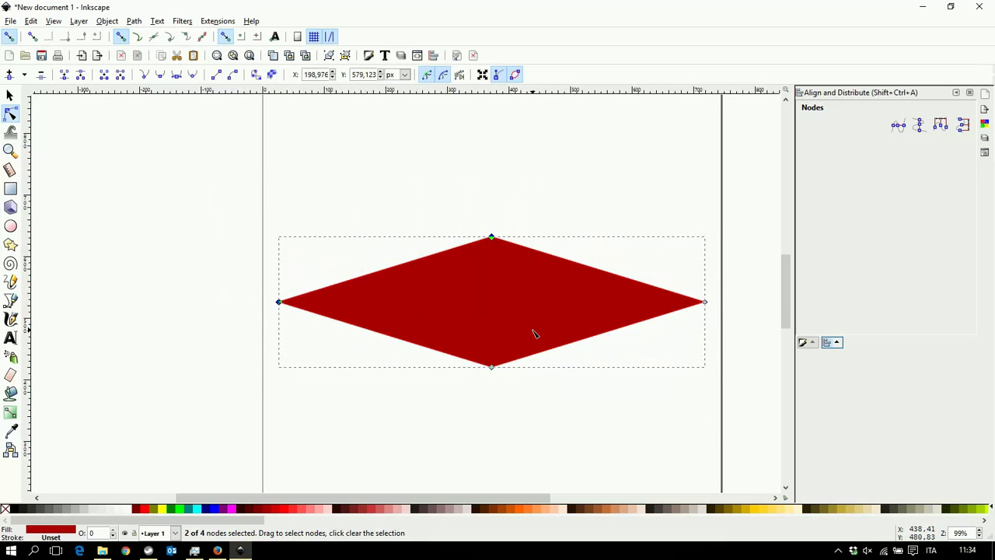
key(comma)
key(comma)
key(comma)
key(comma)
key(comma)
key(comma)
key(comma)
key(comma)
key(comma)
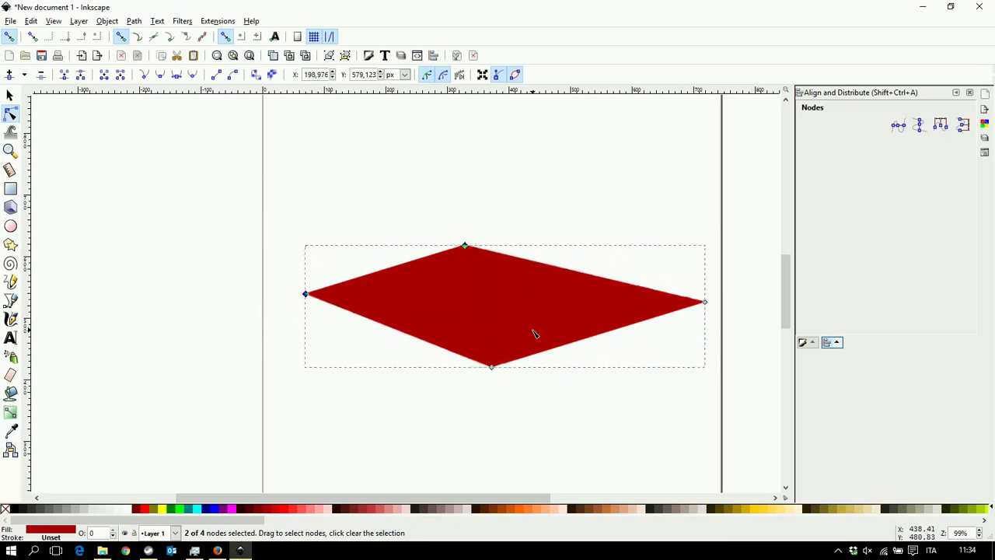
key(comma)
key(comma)
key(comma)
key(comma)
key(comma)
key(comma)
key(comma)
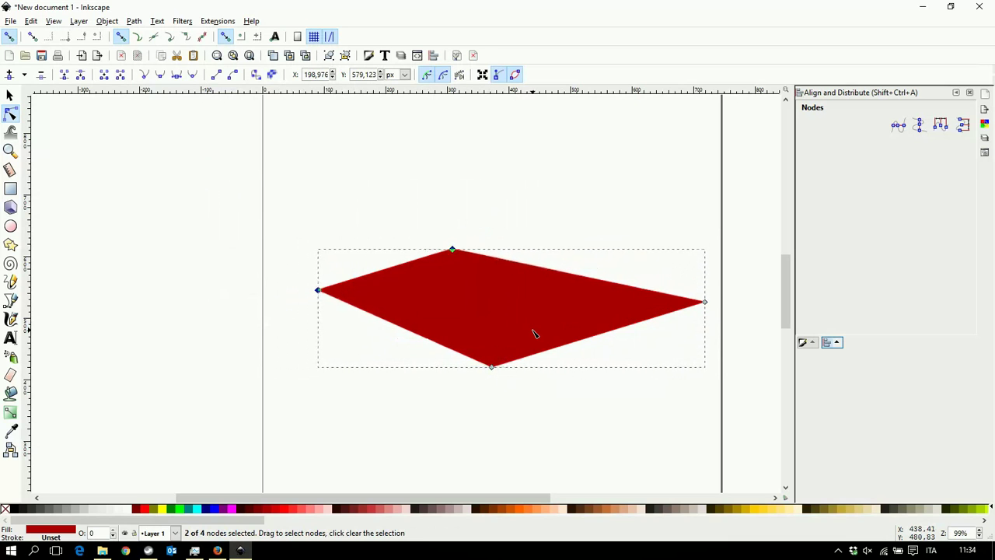
key(period)
key(period)
key(period)
key(period)
key(period)
key(period)
key(period)
key(period)
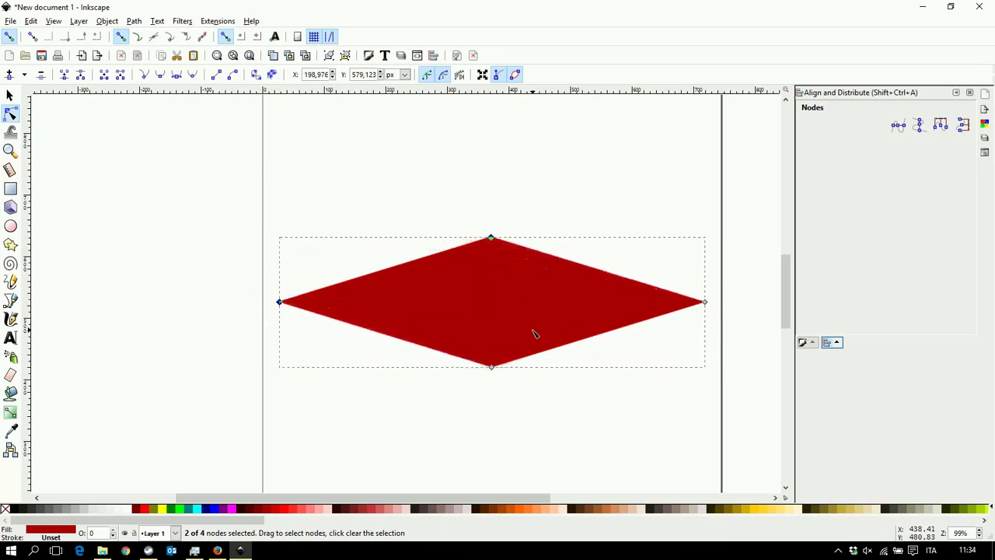
key(period)
key(period)
key(period)
key(period)
key(period)
key(period)
key(period)
key(period)
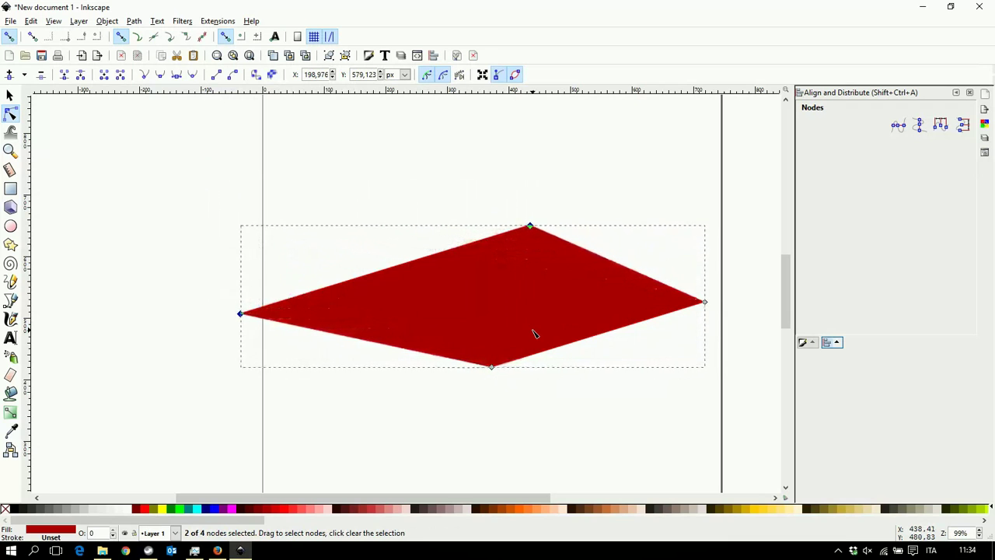
key(period)
key(period)
key(period)
key(period)
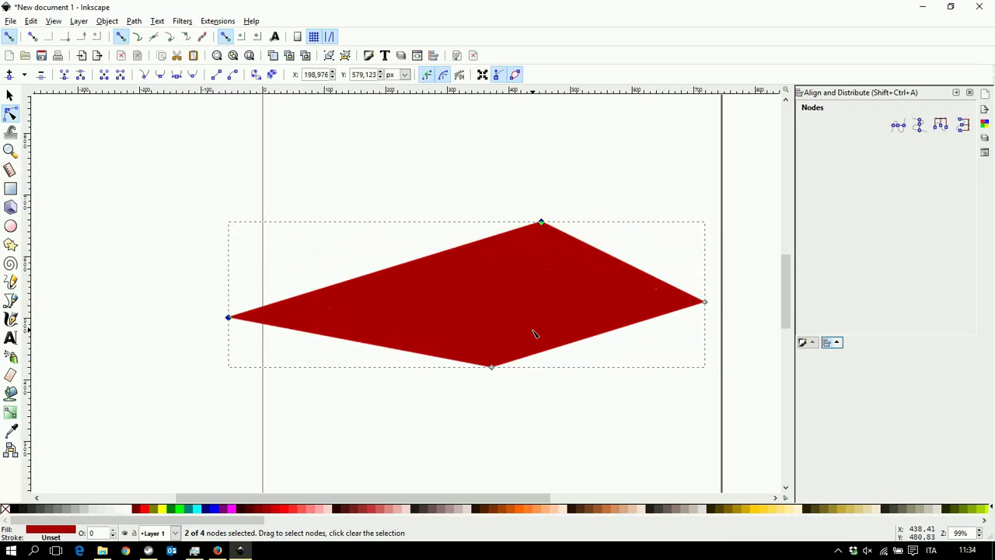
scroll(534, 332, up, 8)
scroll(534, 333, down, 5)
scroll(535, 333, down, 2)
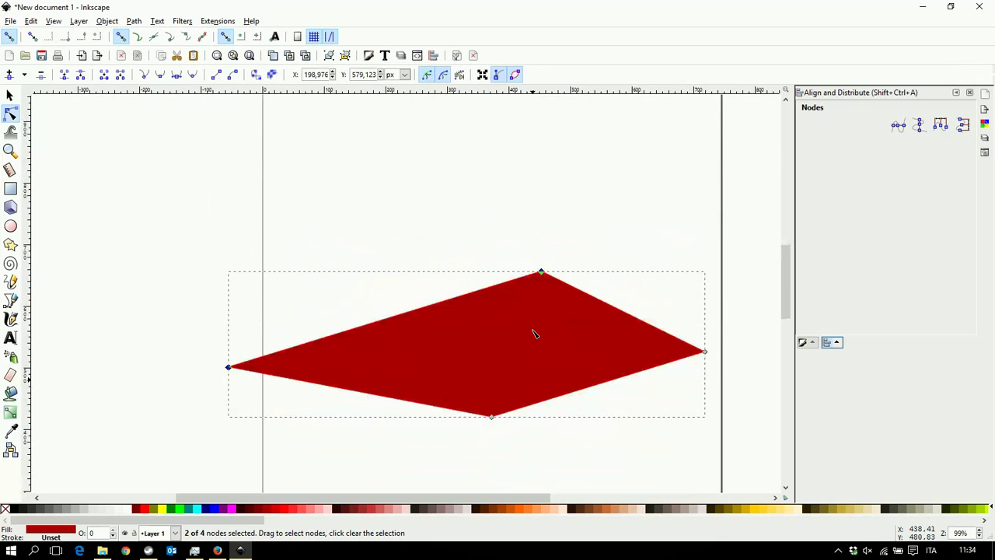
Step: Draw a small red square above the quadrilateral and return to the Selector
click(10, 188)
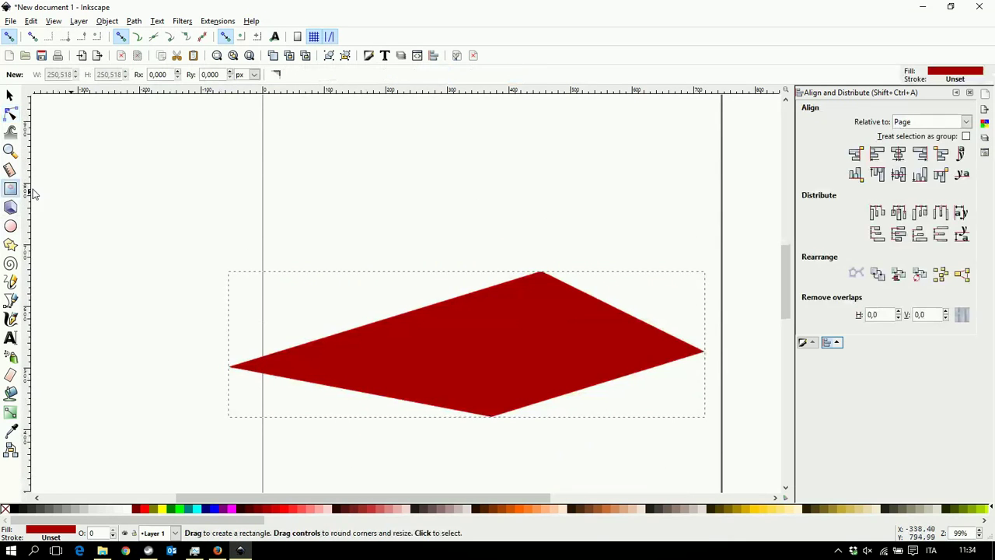
drag(411, 135, 479, 199)
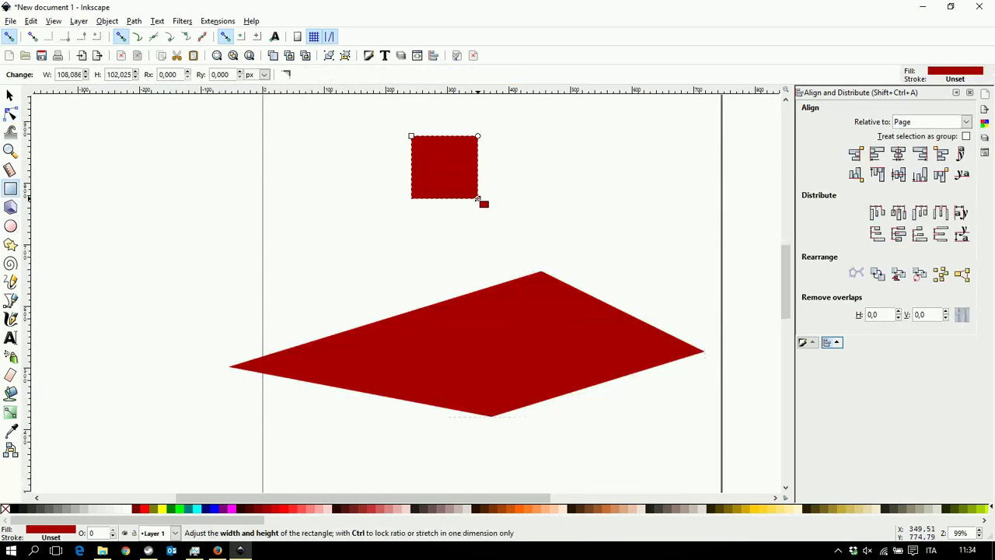
key(s)
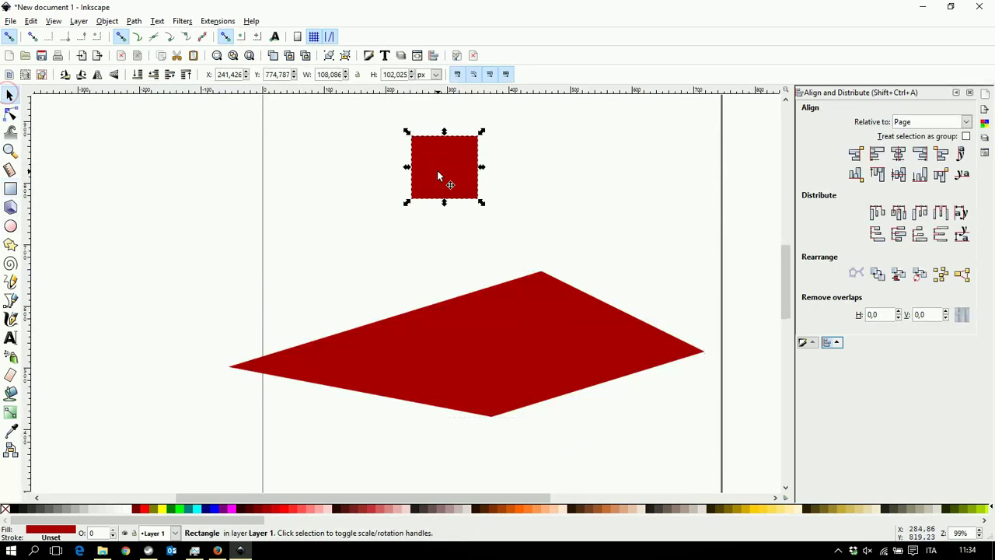
Step: Scale the red square around its centre to about 112 by 106 px
key(ctrl)
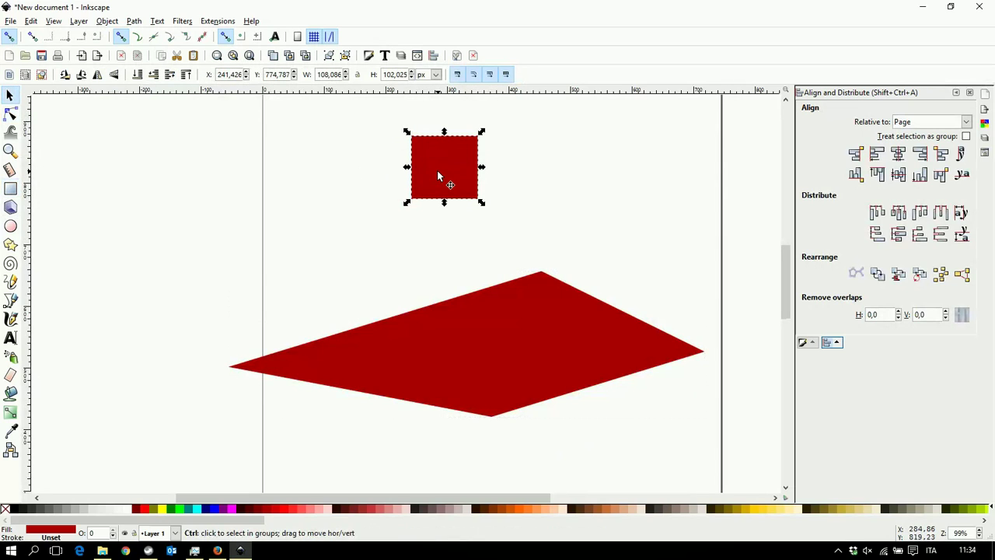
key(less)
key(less)
key(less)
key(less)
key(less)
key(less)
key(less)
key(less)
key(less)
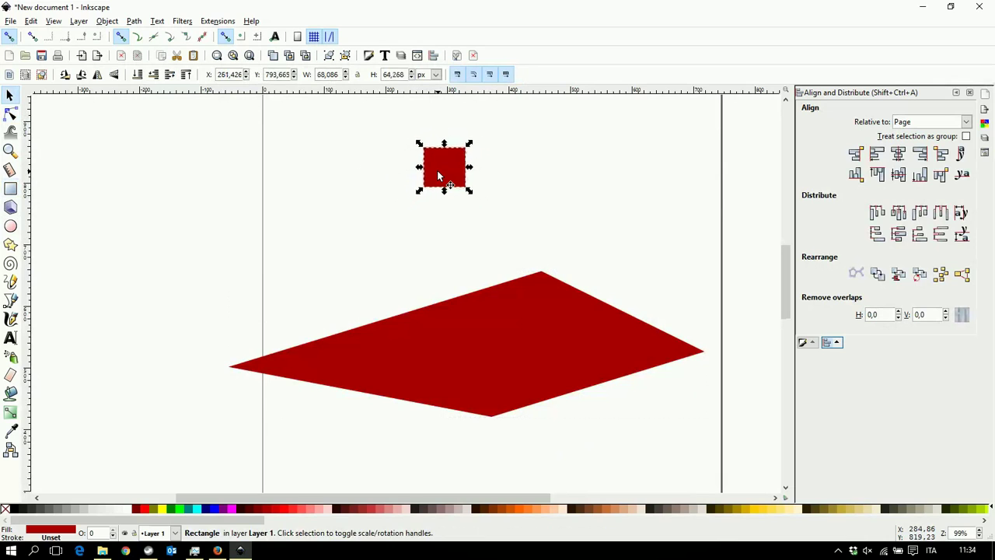
key(less)
key(less)
key(less)
key(greater)
key(greater)
key(greater)
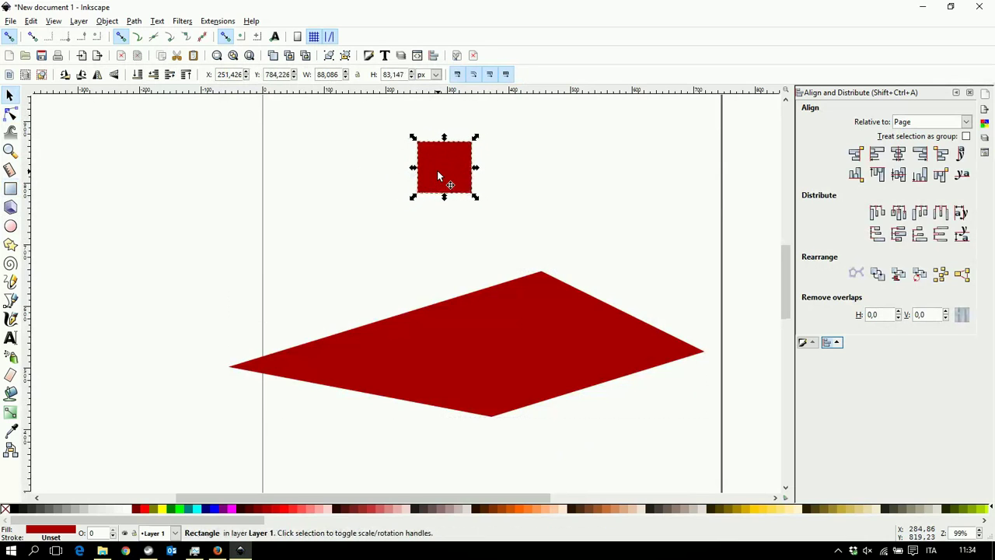
key(greater)
key(greater)
key(greater)
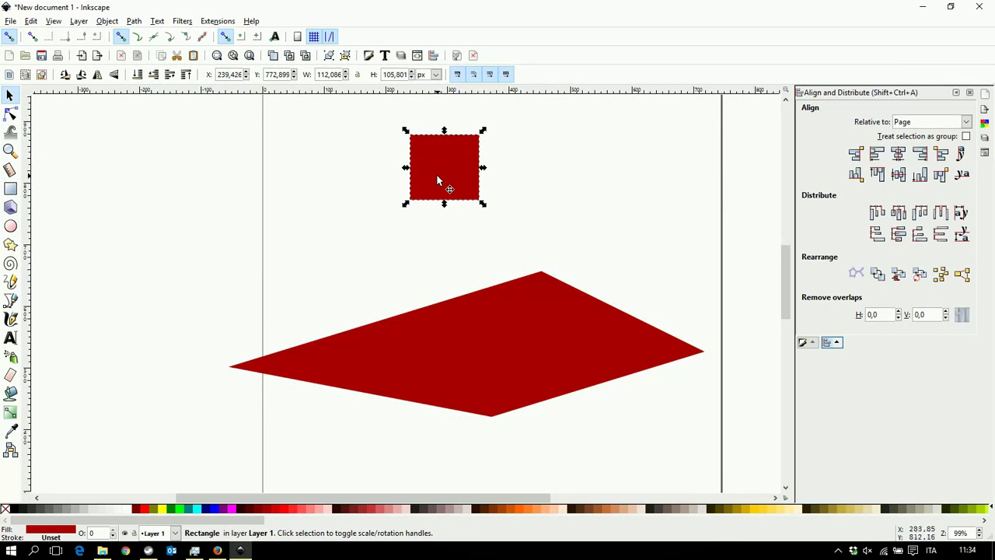
click(31, 21)
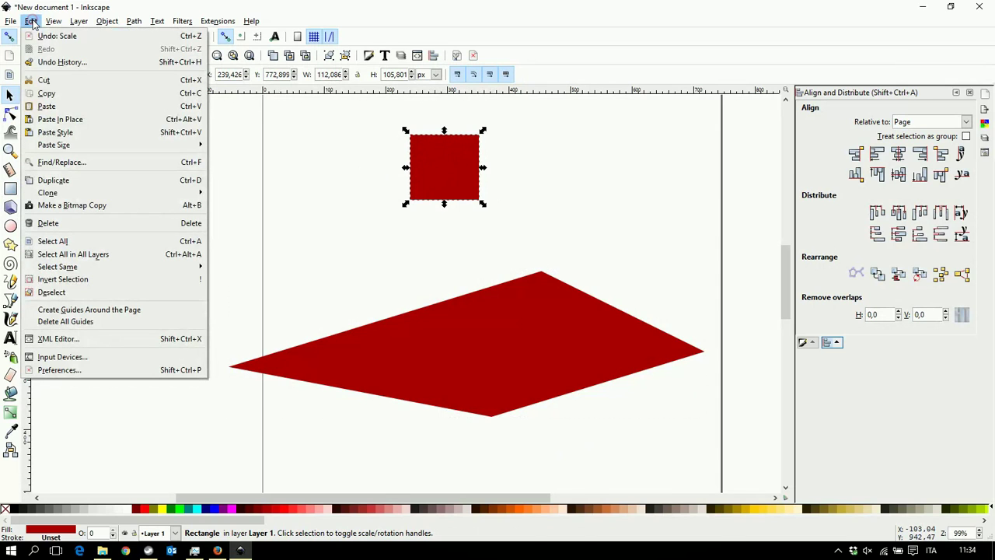
Step: Duplicate the red square, colour the copy yellow and shrink it inside the red one
click(76, 182)
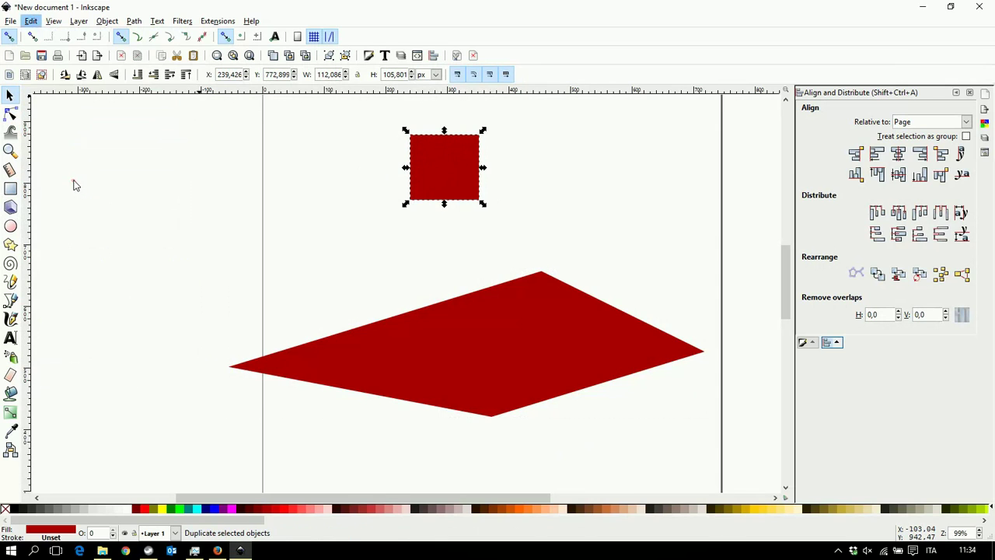
click(162, 508)
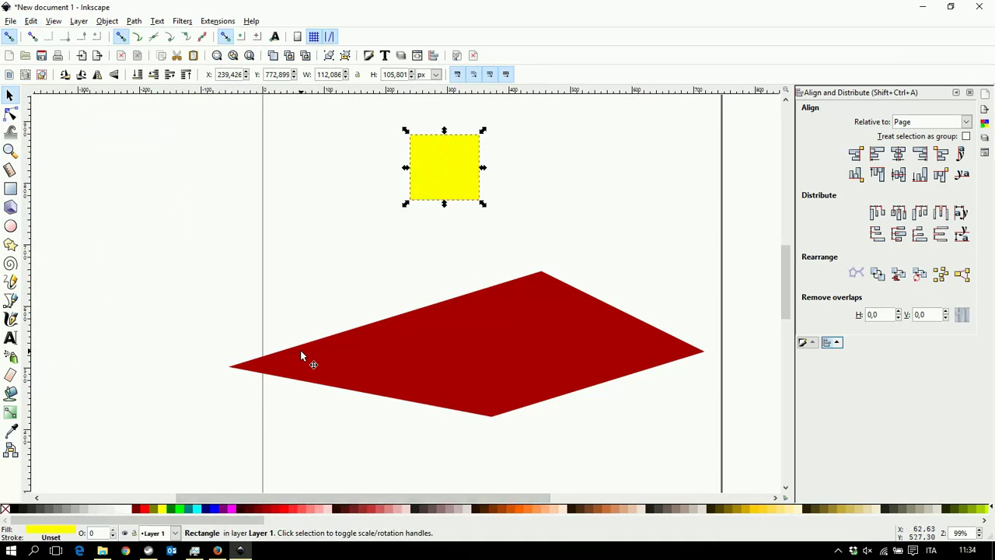
key(less)
key(less)
key(less)
key(less)
key(less)
key(less)
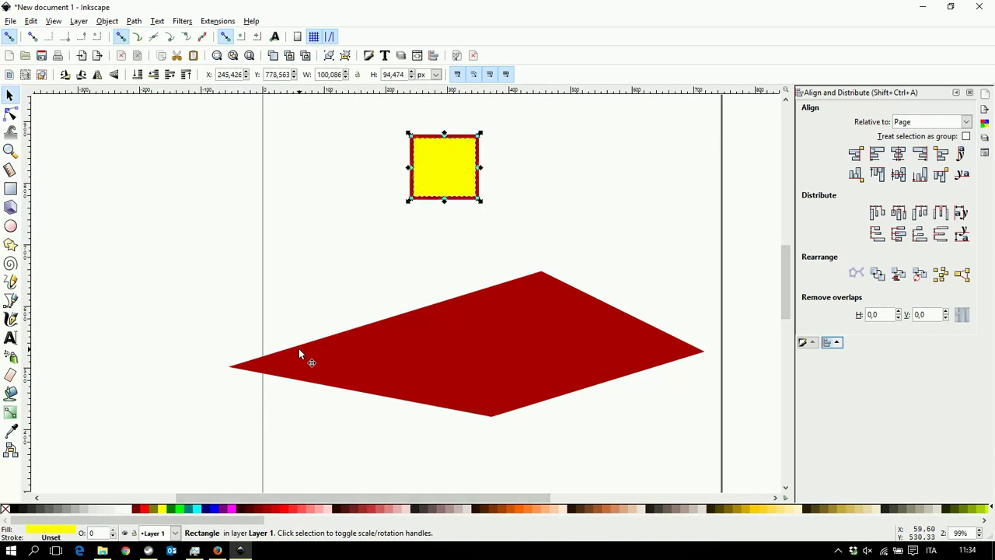
key(less)
key(less)
key(less)
key(less)
key(less)
key(less)
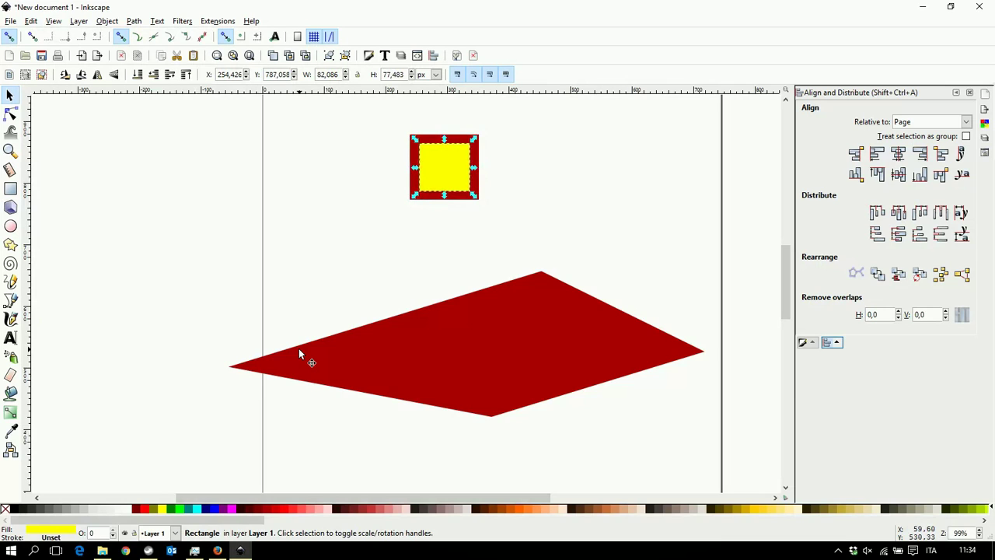
key(less)
key(less)
key(less)
key(less)
key(less)
key(less)
key(less)
key(less)
key(less)
key(less)
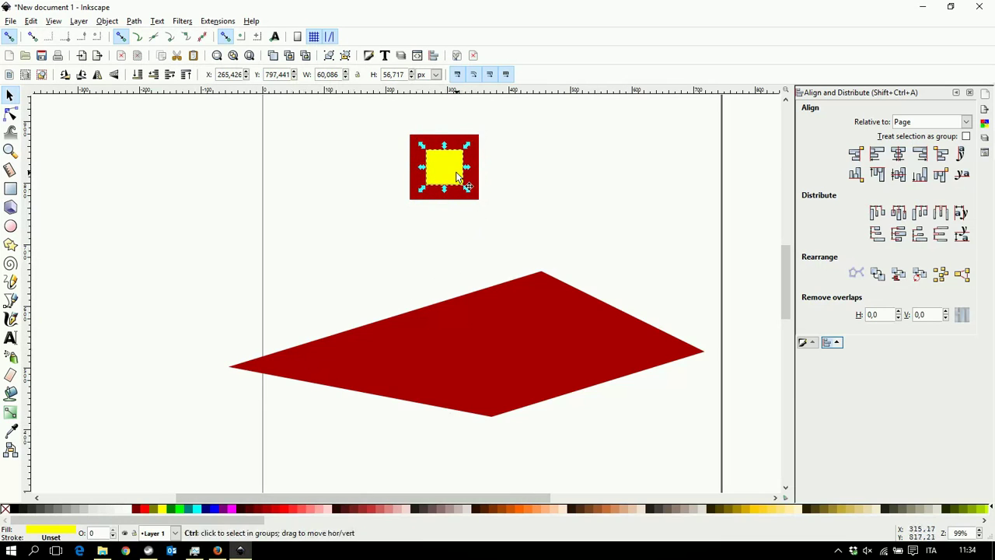
scroll(457, 175, up, 2)
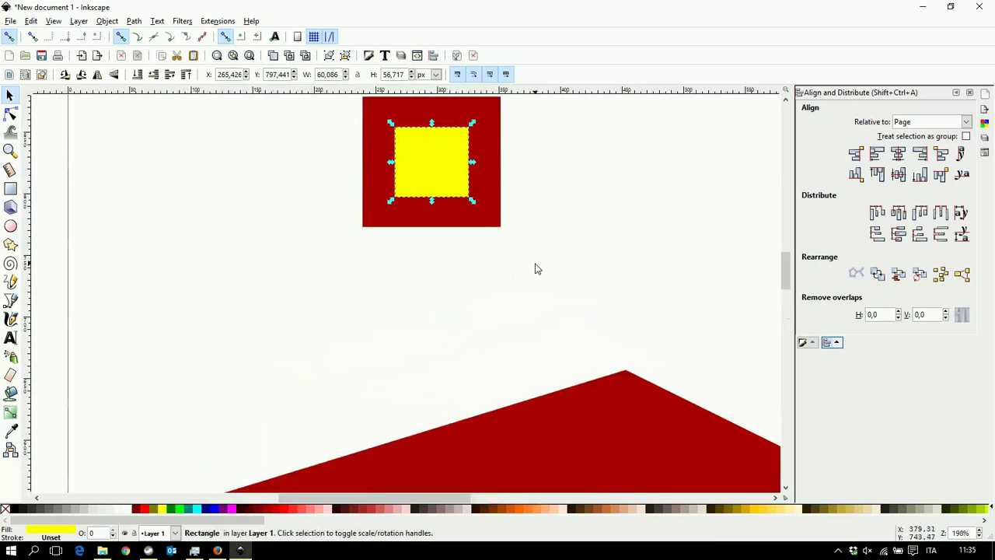
scroll(535, 269, up, 2)
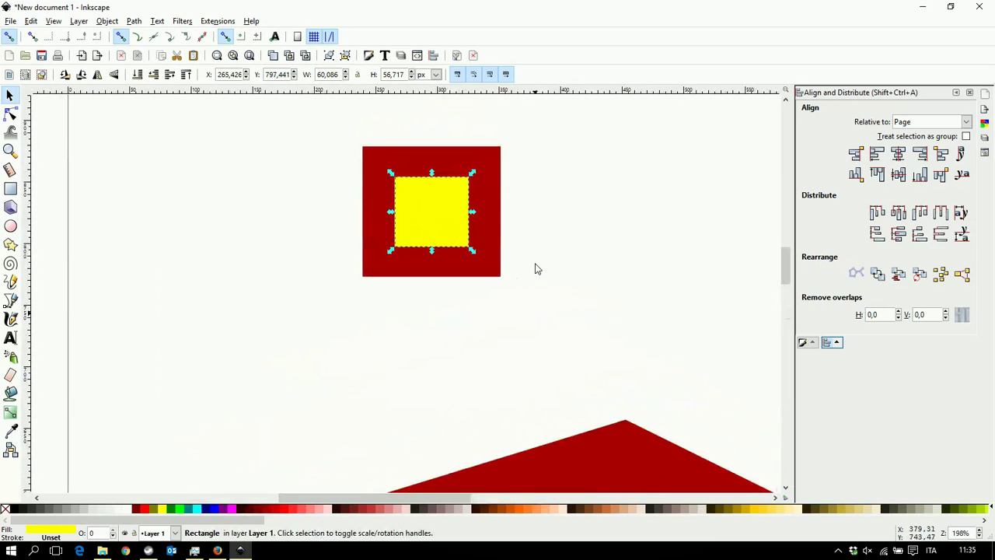
Step: Duplicate the yellow square, colour it orange and shrink it inside the yellow one
click(32, 21)
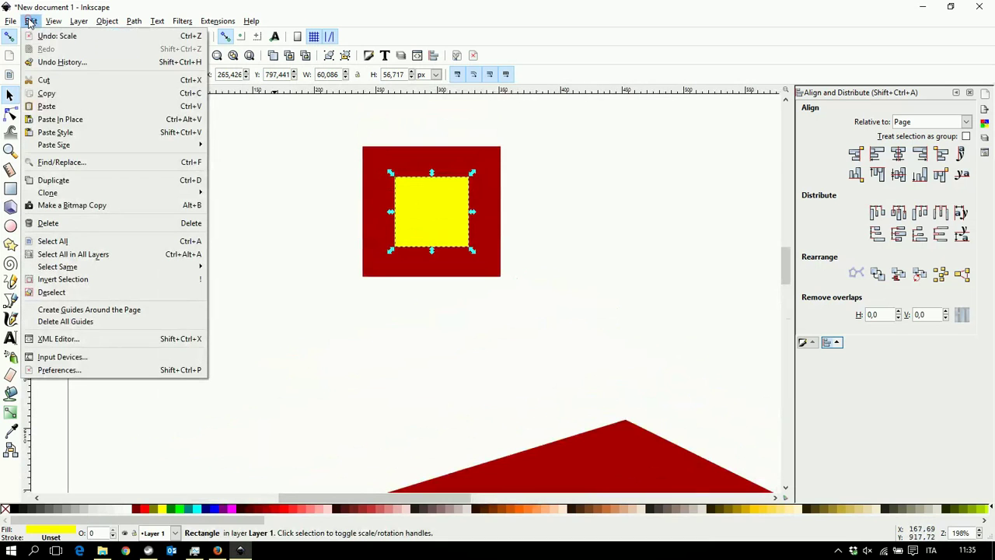
click(64, 183)
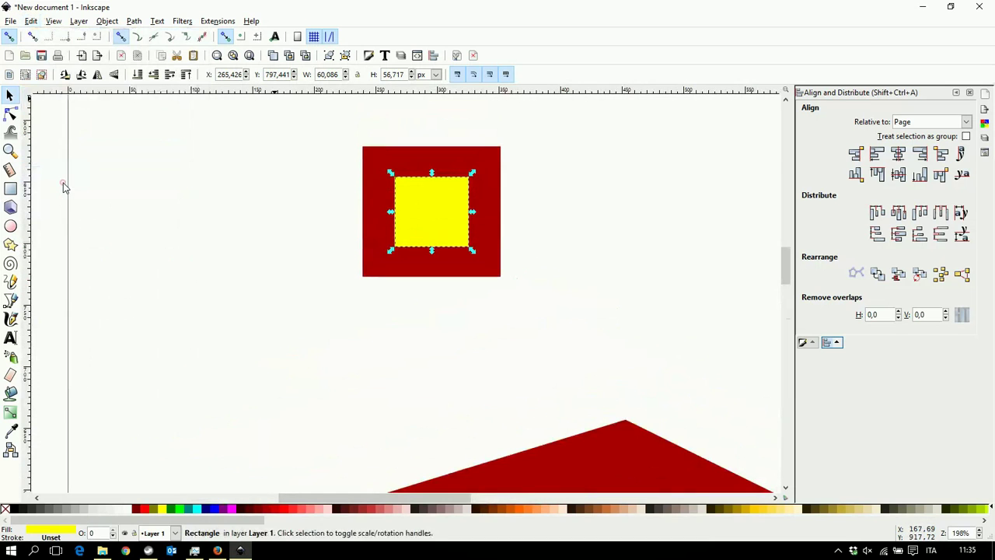
click(518, 511)
key(comma)
key(comma)
key(comma)
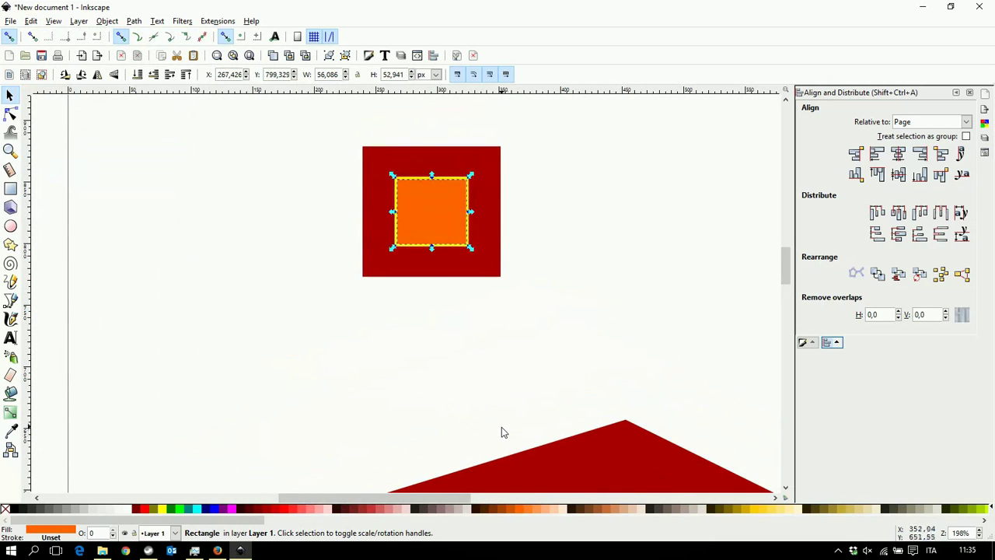
key(comma)
key(comma)
key(comma)
key(comma)
key(comma)
key(comma)
key(comma)
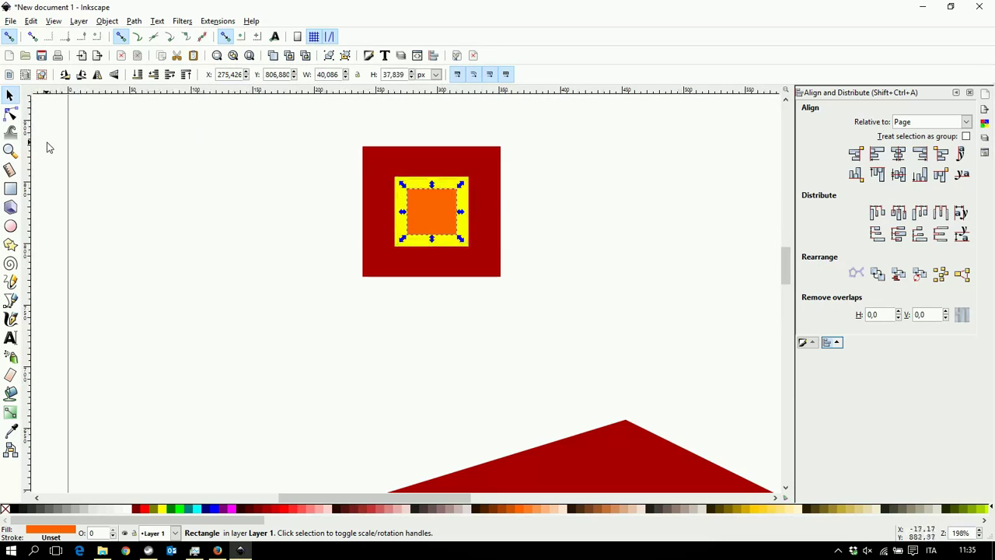
Step: Drag a guide from the left ruler and angle it diagonally through the nested squares' corners
drag(28, 153, 322, 183)
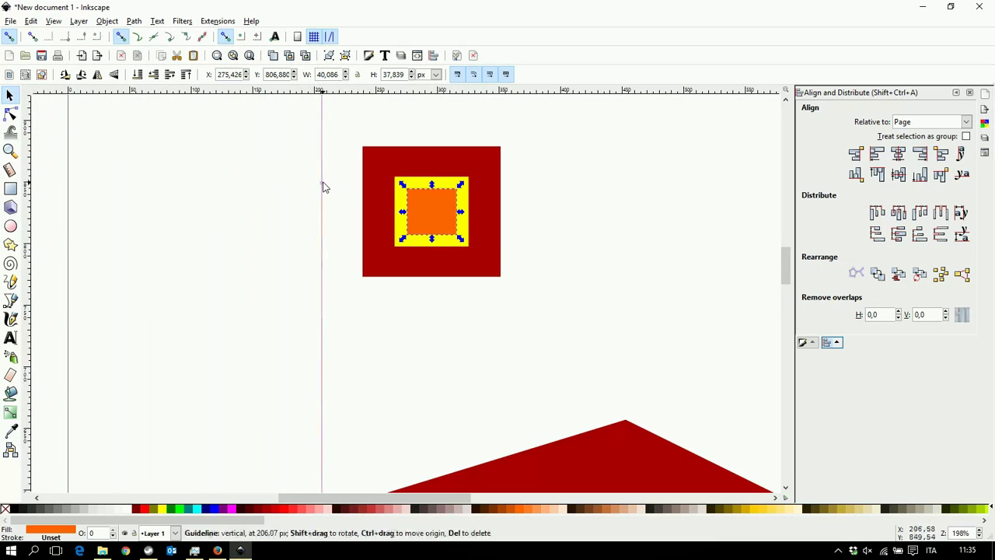
click(322, 188)
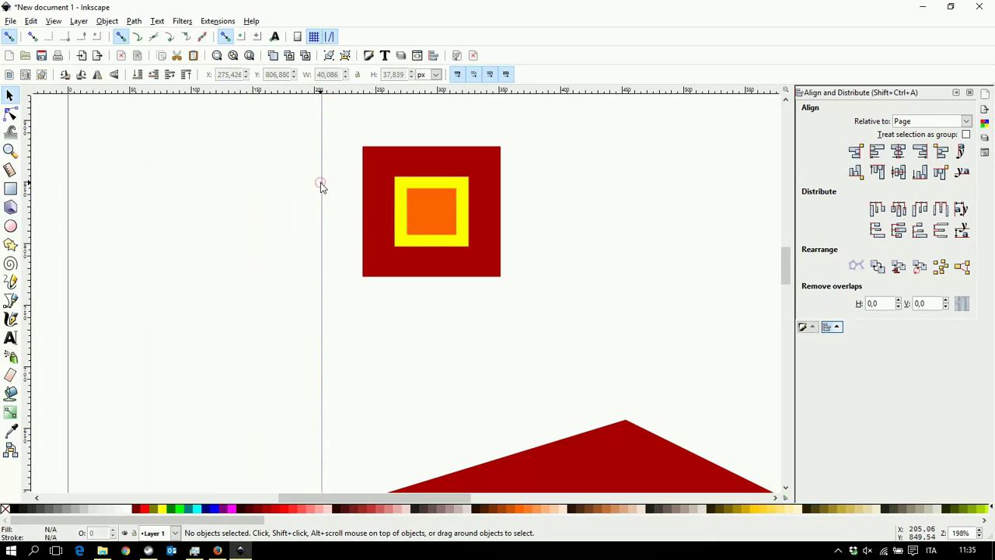
mouse_move(321, 186)
mouse_down()
mouse_move(341, 386)
mouse_move(335, 124)
mouse_up()
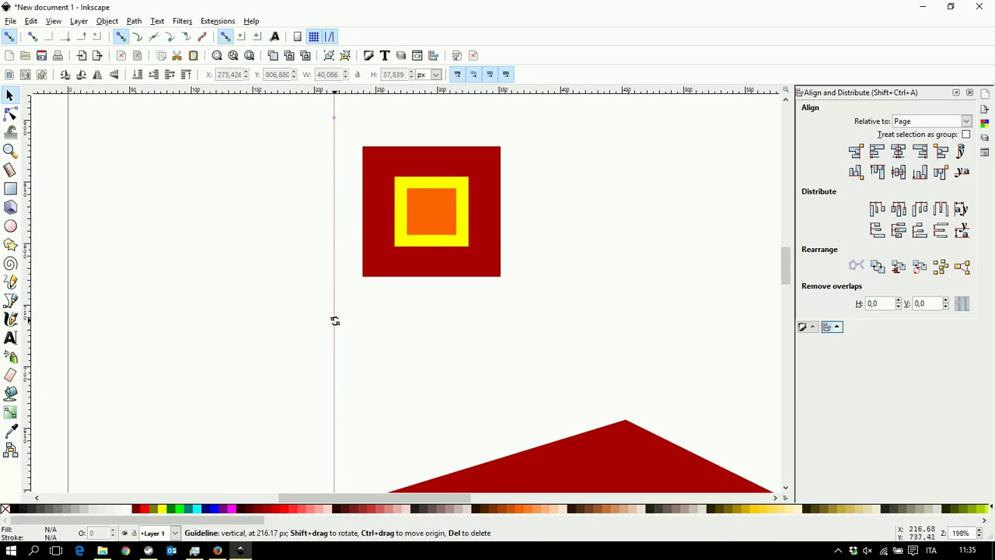
drag(335, 321, 195, 257)
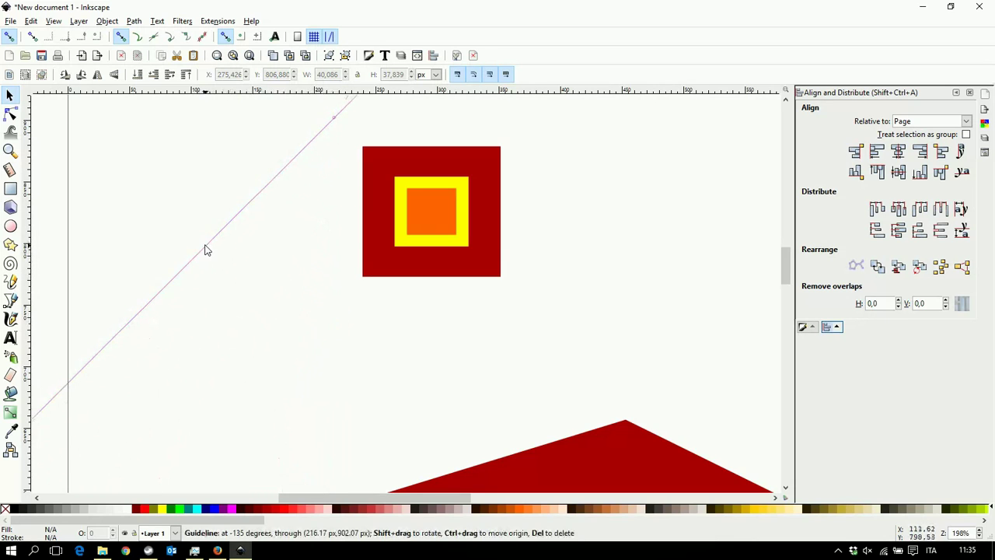
mouse_move(219, 254)
mouse_down()
mouse_move(335, 316)
mouse_move(312, 330)
mouse_up()
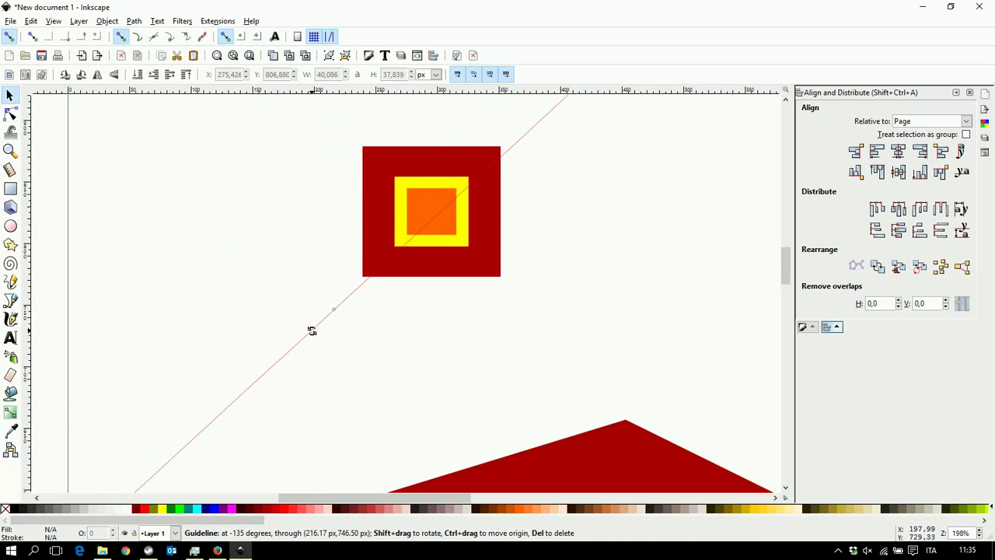
drag(312, 331, 308, 327)
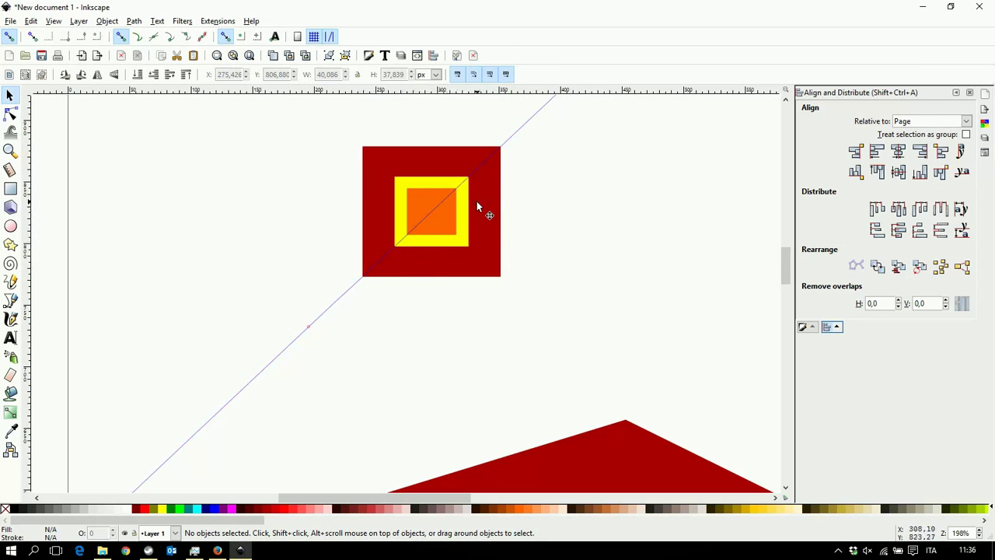
scroll(488, 246, up, 2)
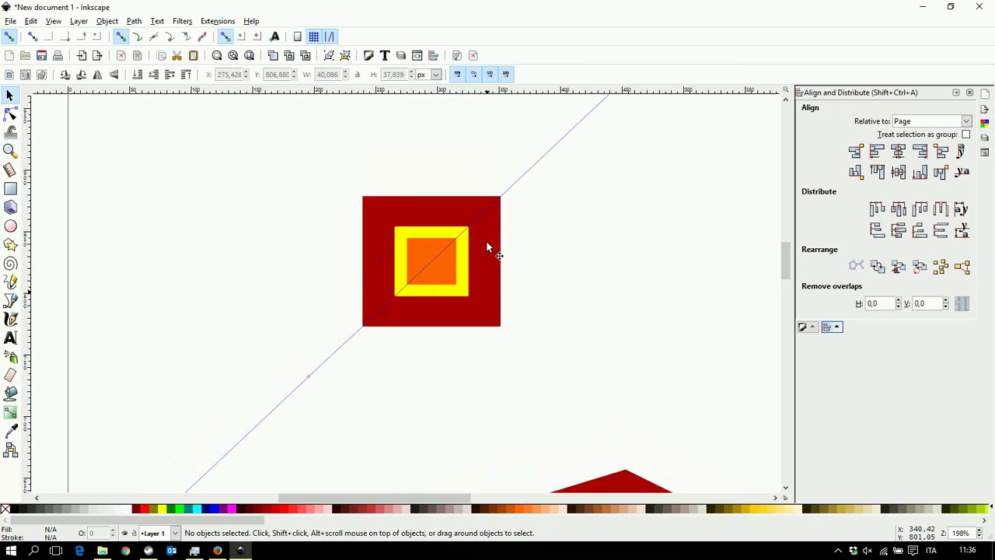